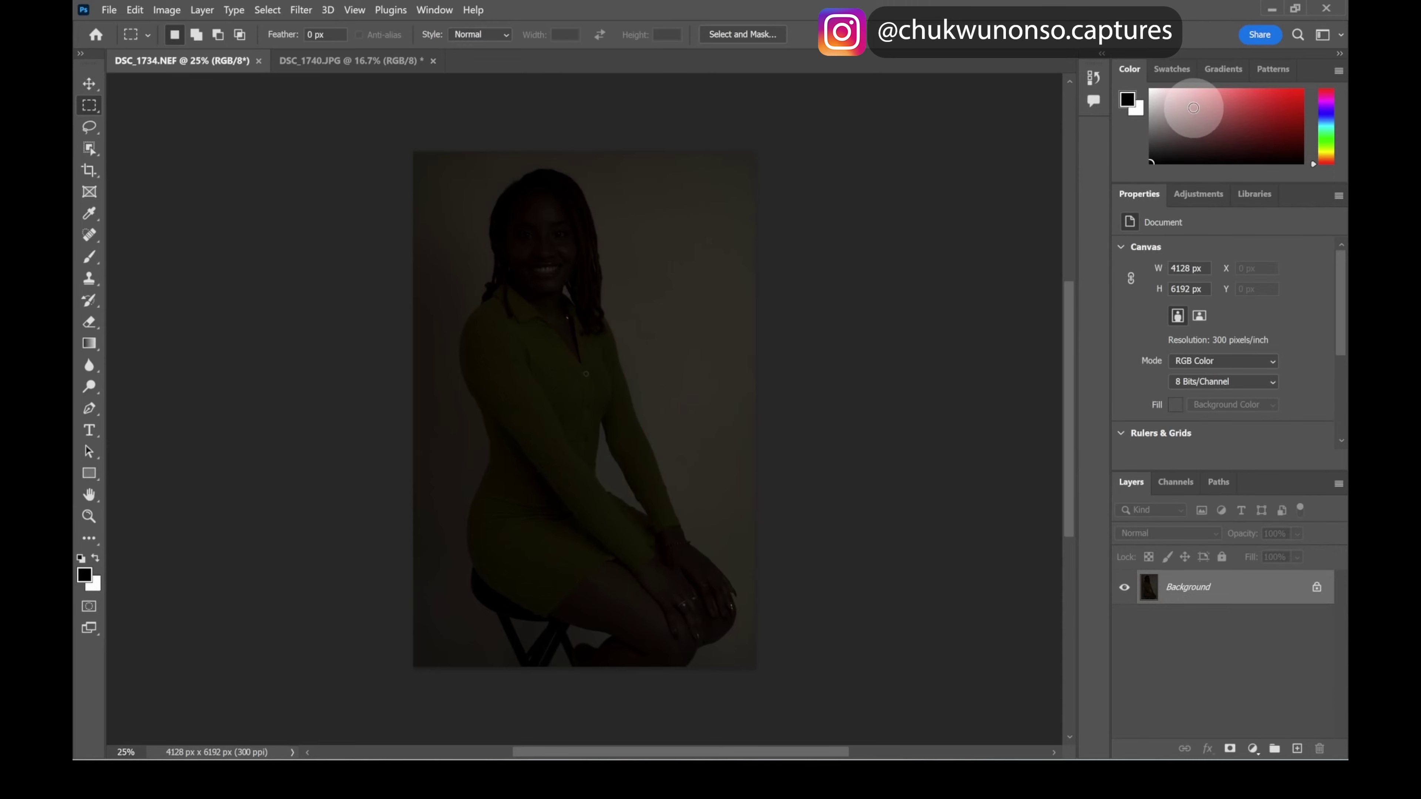
Show the Navigator panel and zoom in slightly on the dark NEF portrait.
left_click(440, 10)
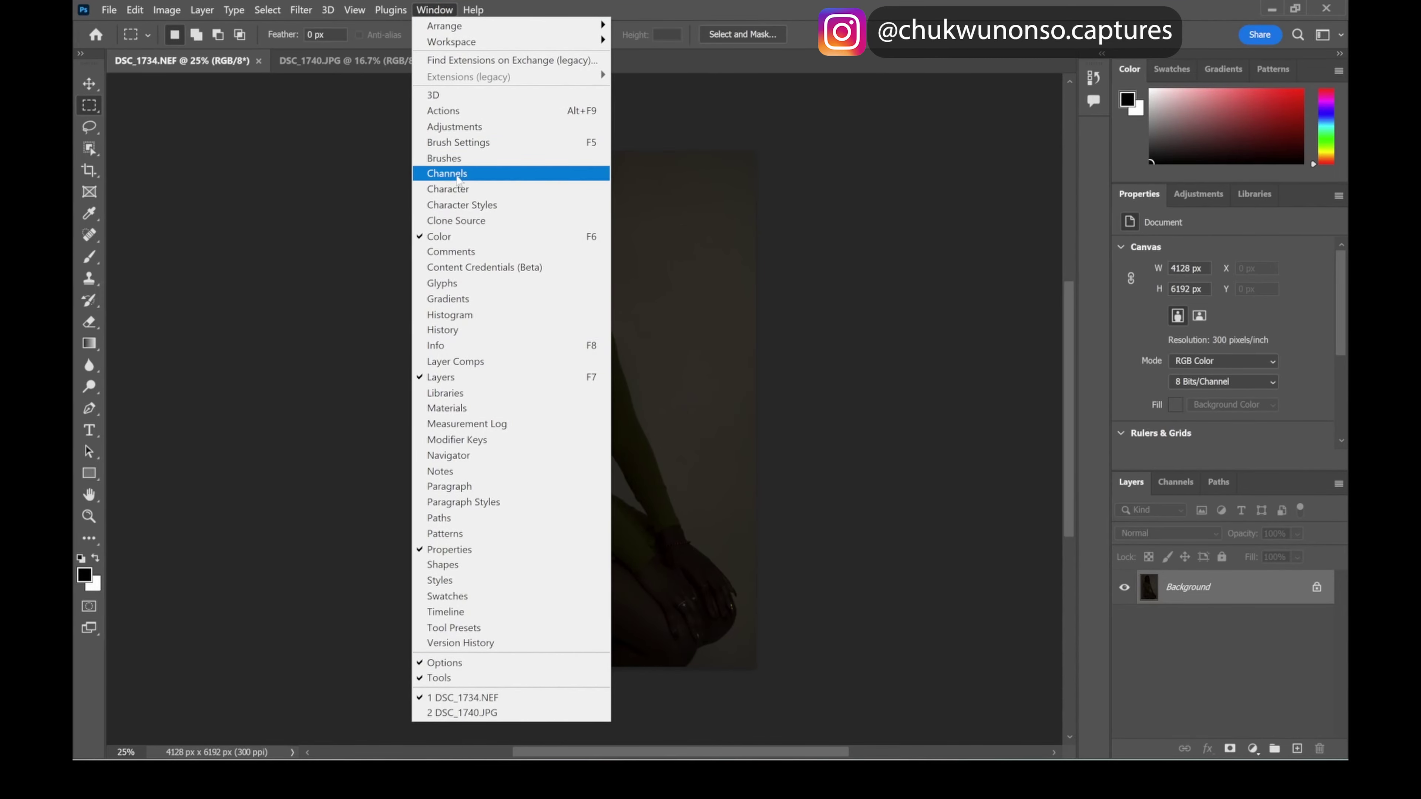
left_click(457, 456)
left_click_drag(996, 232, 1000, 237)
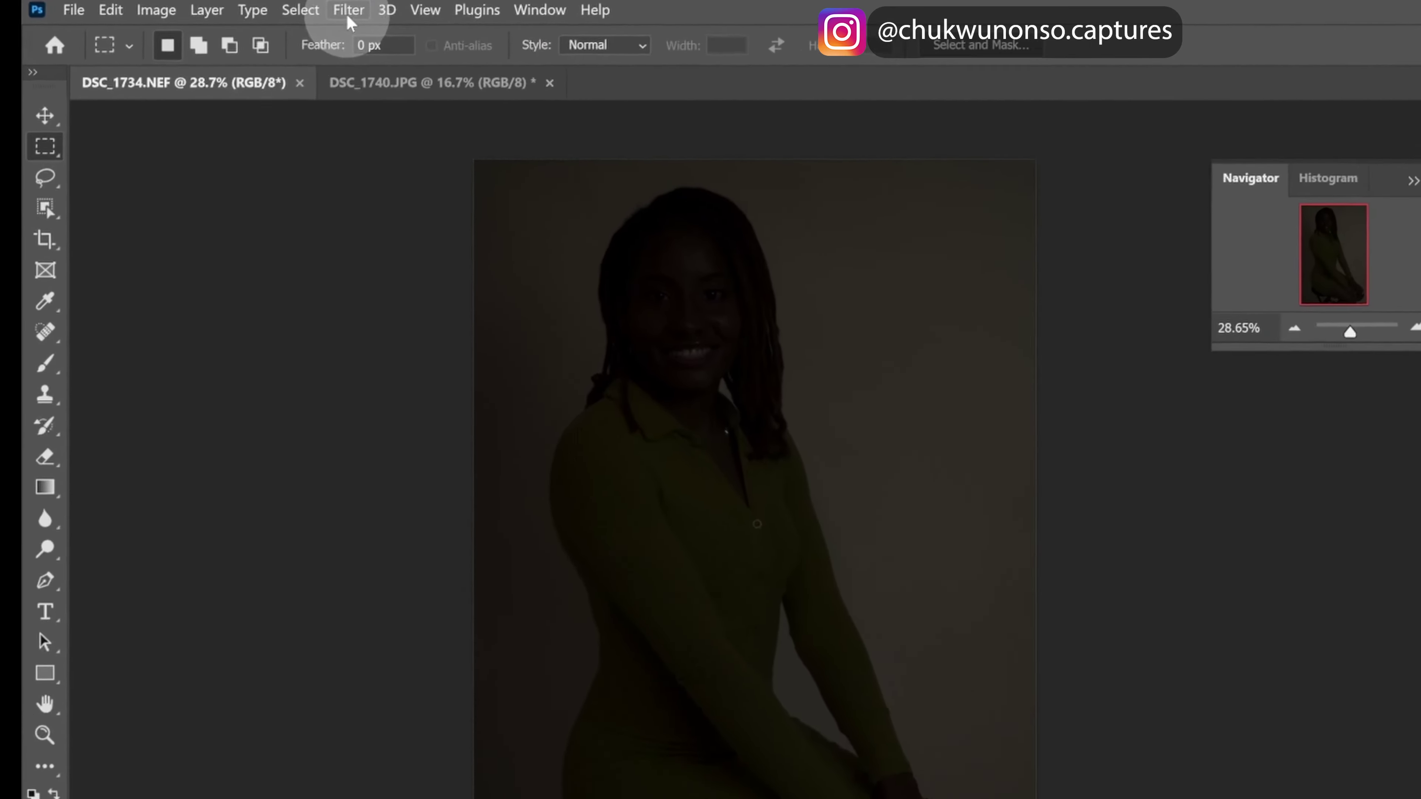
left_click(301, 10)
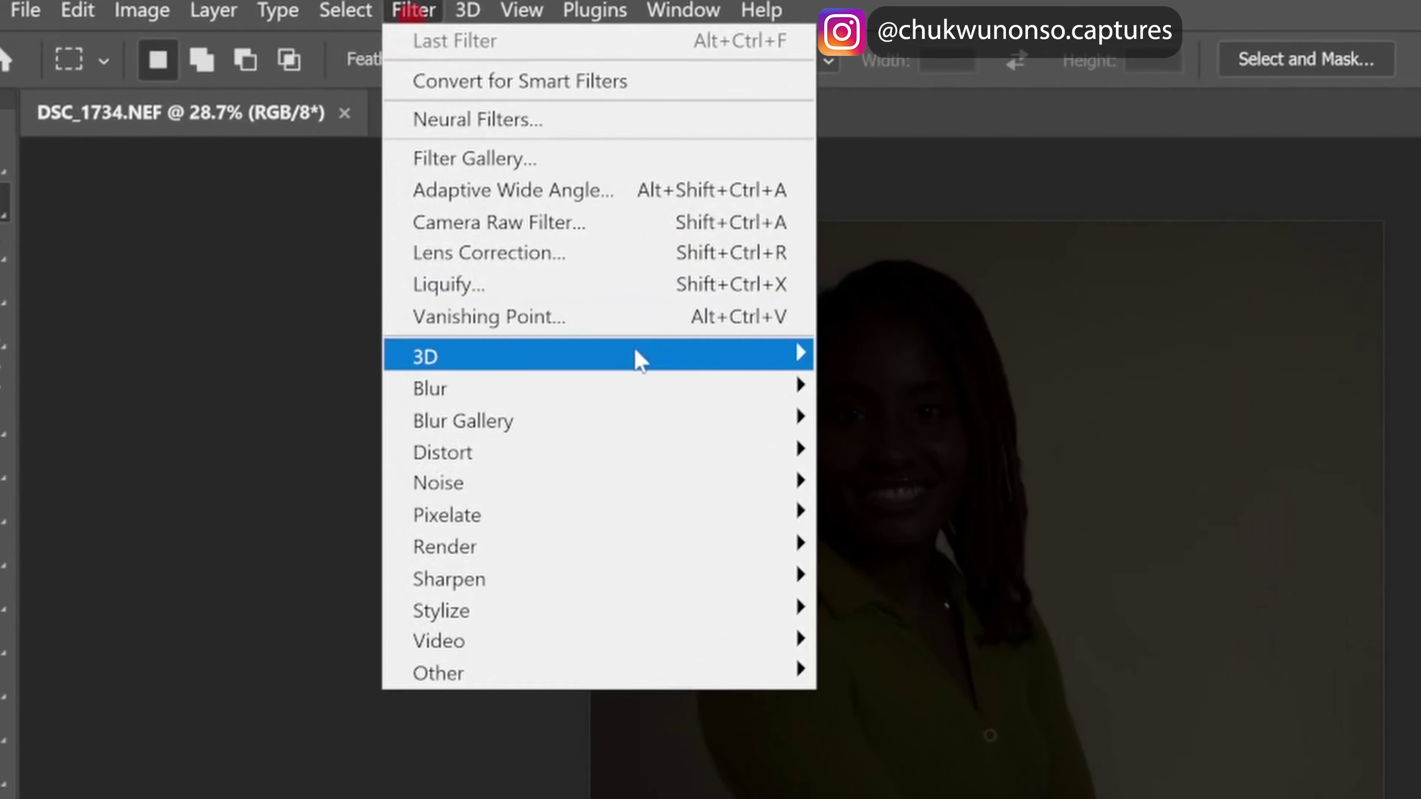
Apply the Camera Raw Filter to the NEF portrait with Shadows raised to +53.
left_click(599, 235)
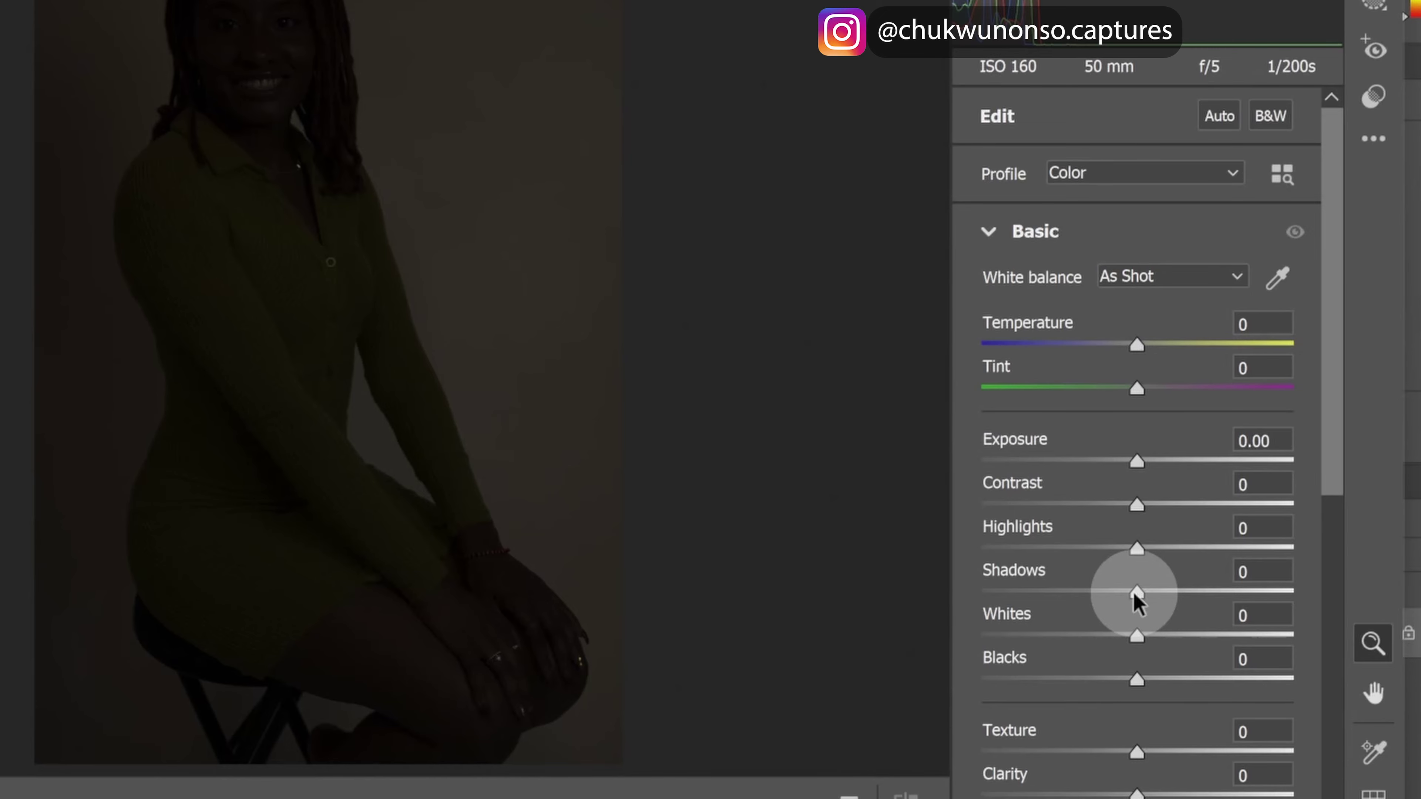
left_click_drag(1137, 593, 1219, 603)
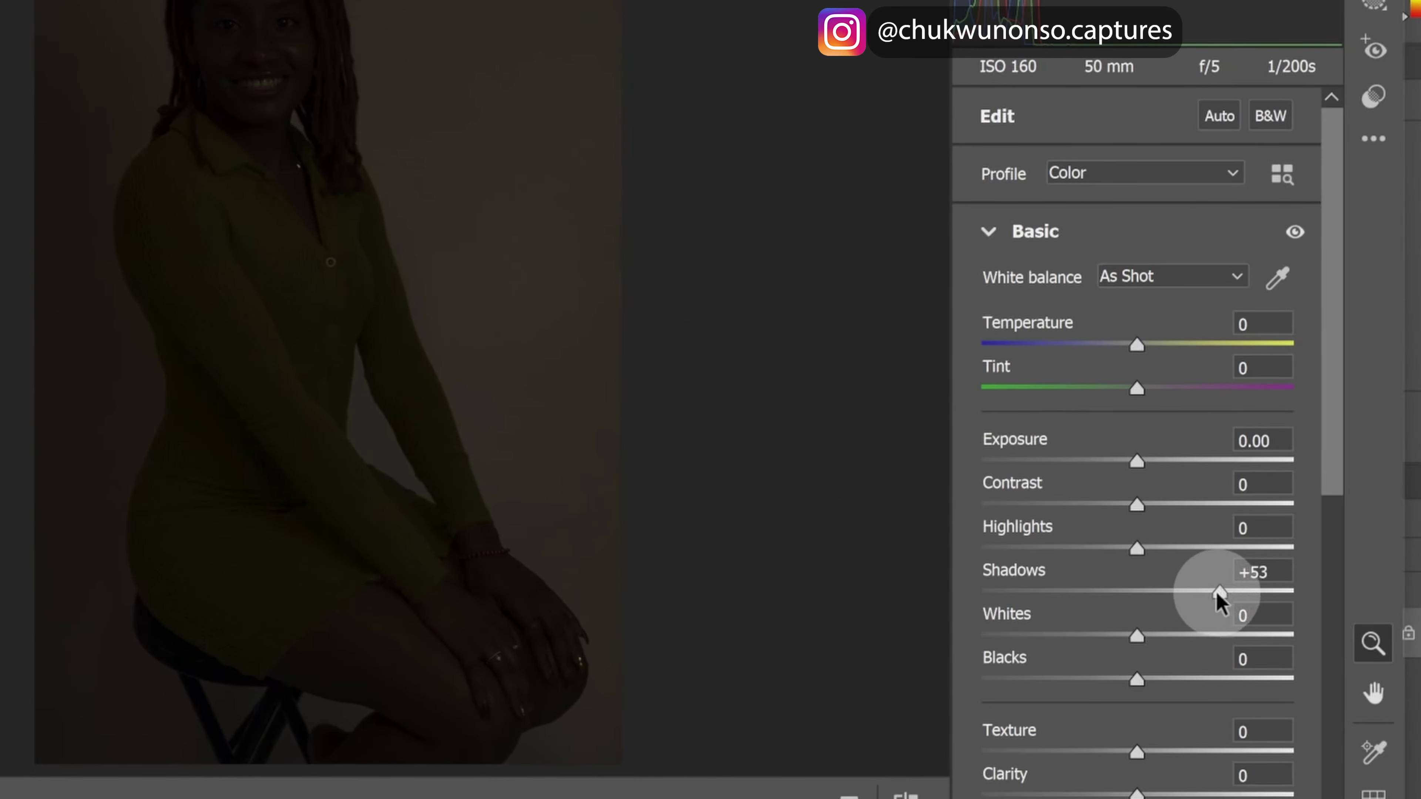
key("Escape")
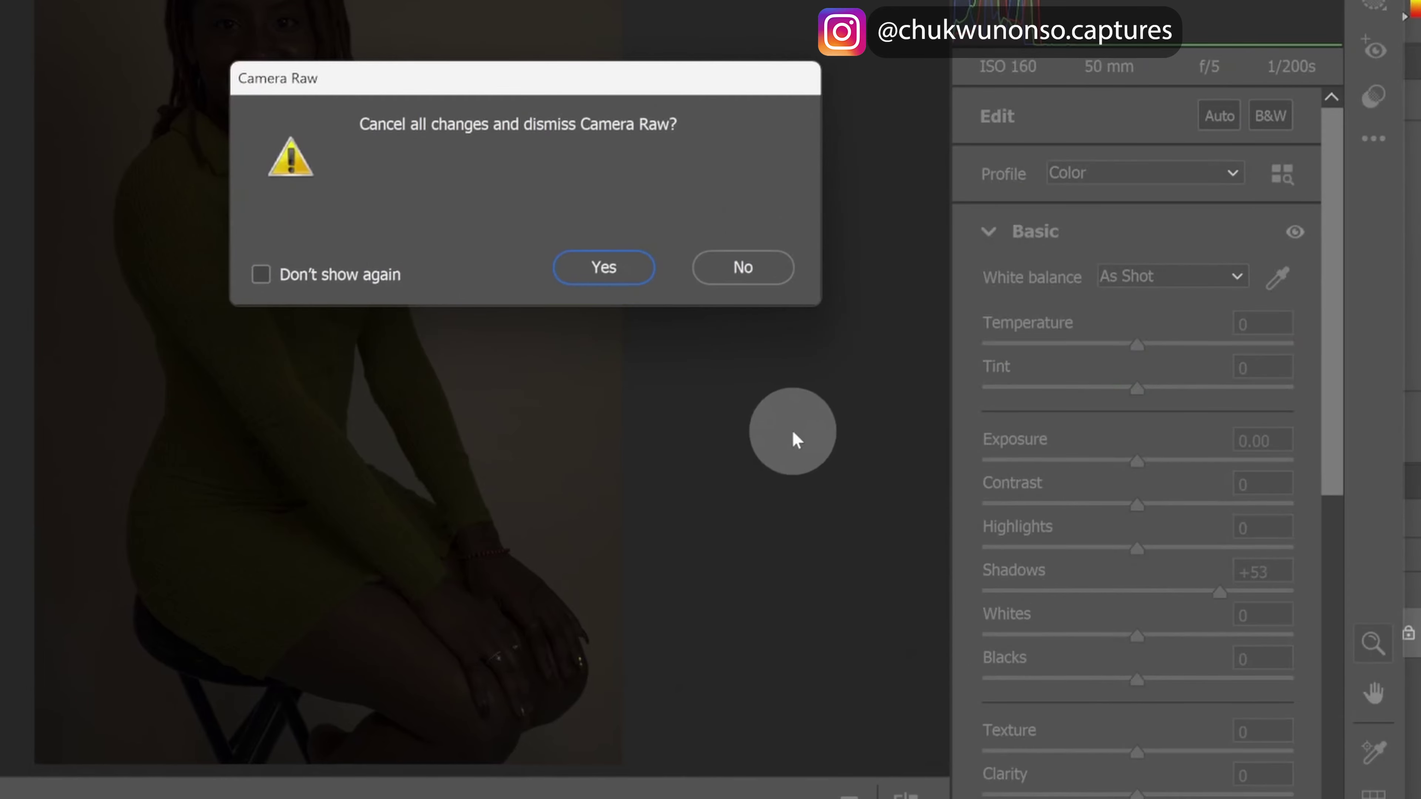
left_click(599, 270)
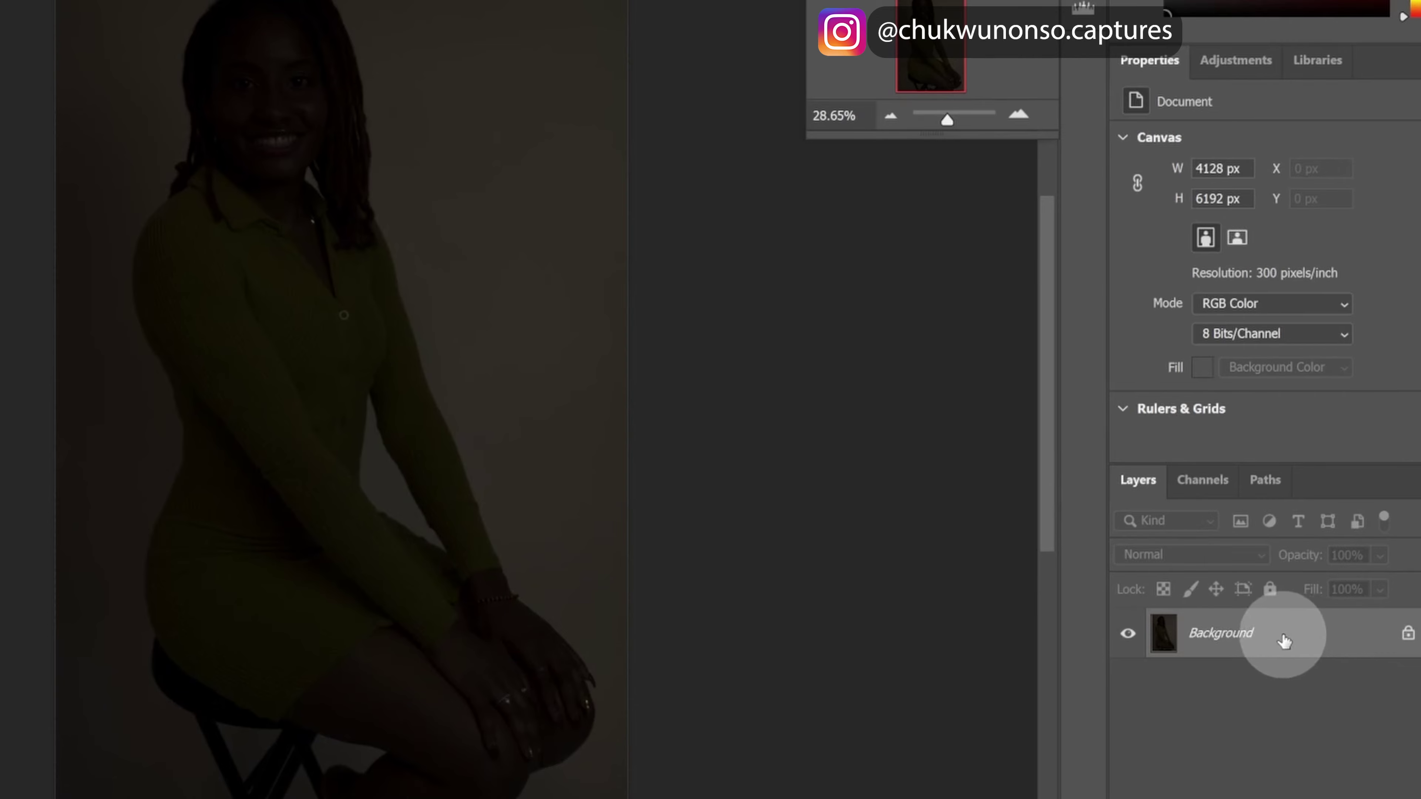
double_click(1261, 634)
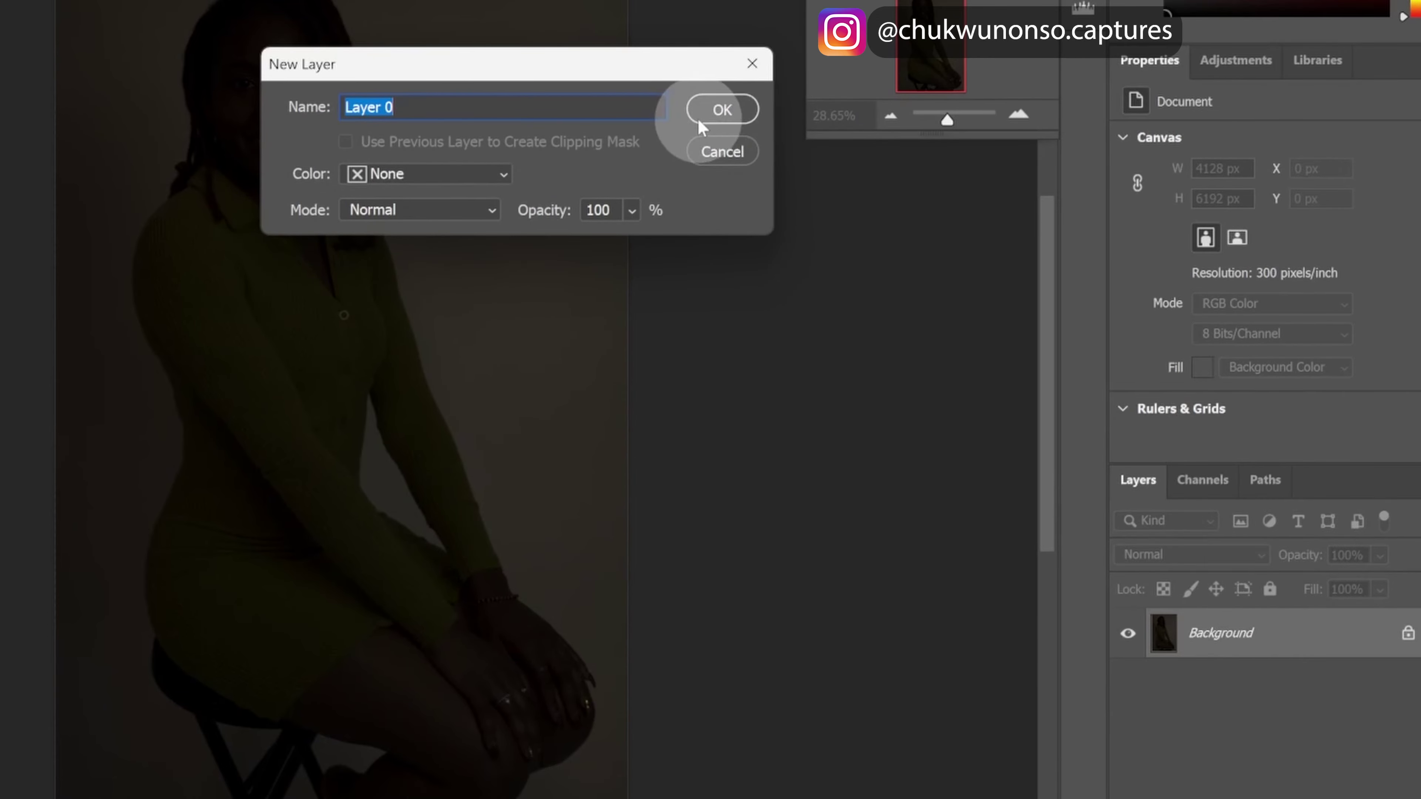
left_click(706, 112)
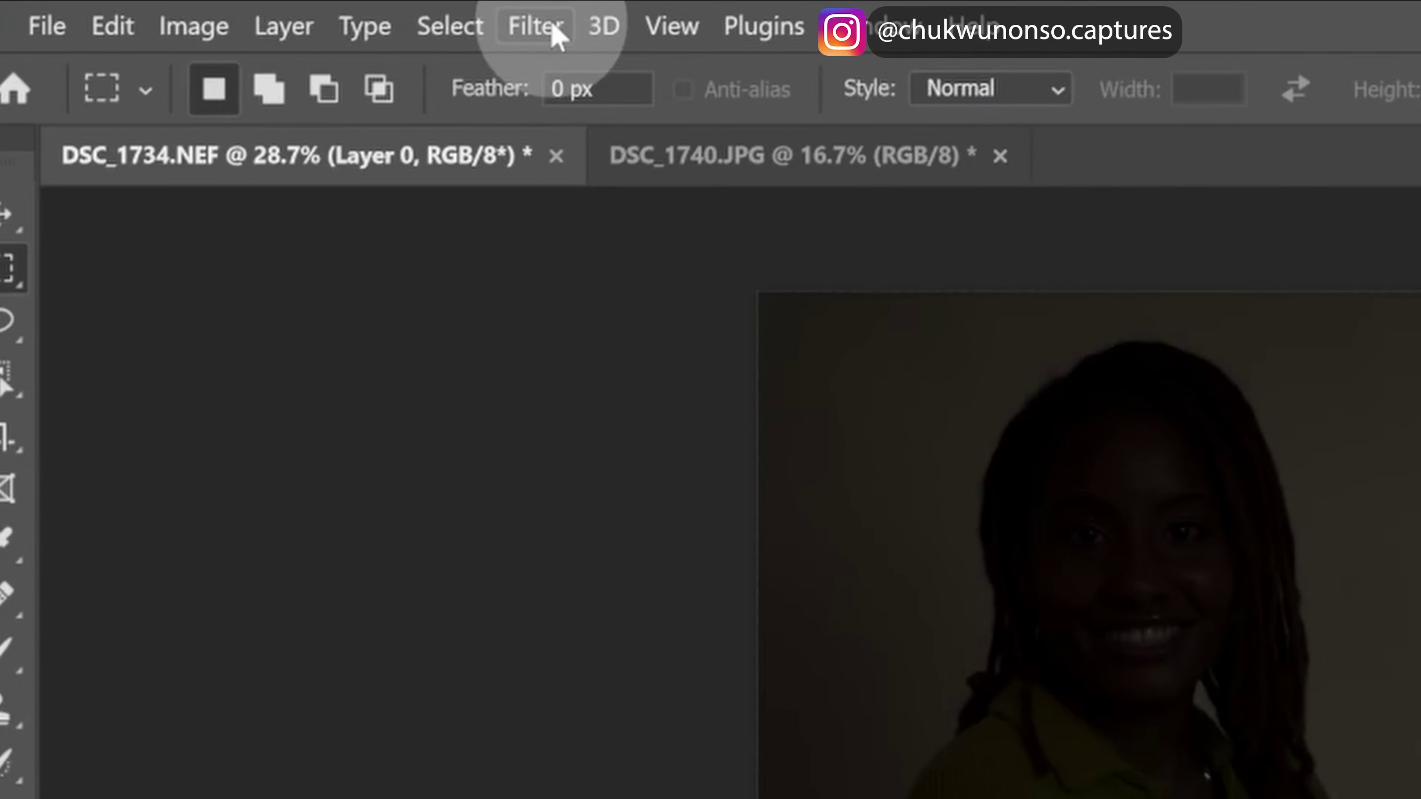
left_click(554, 27)
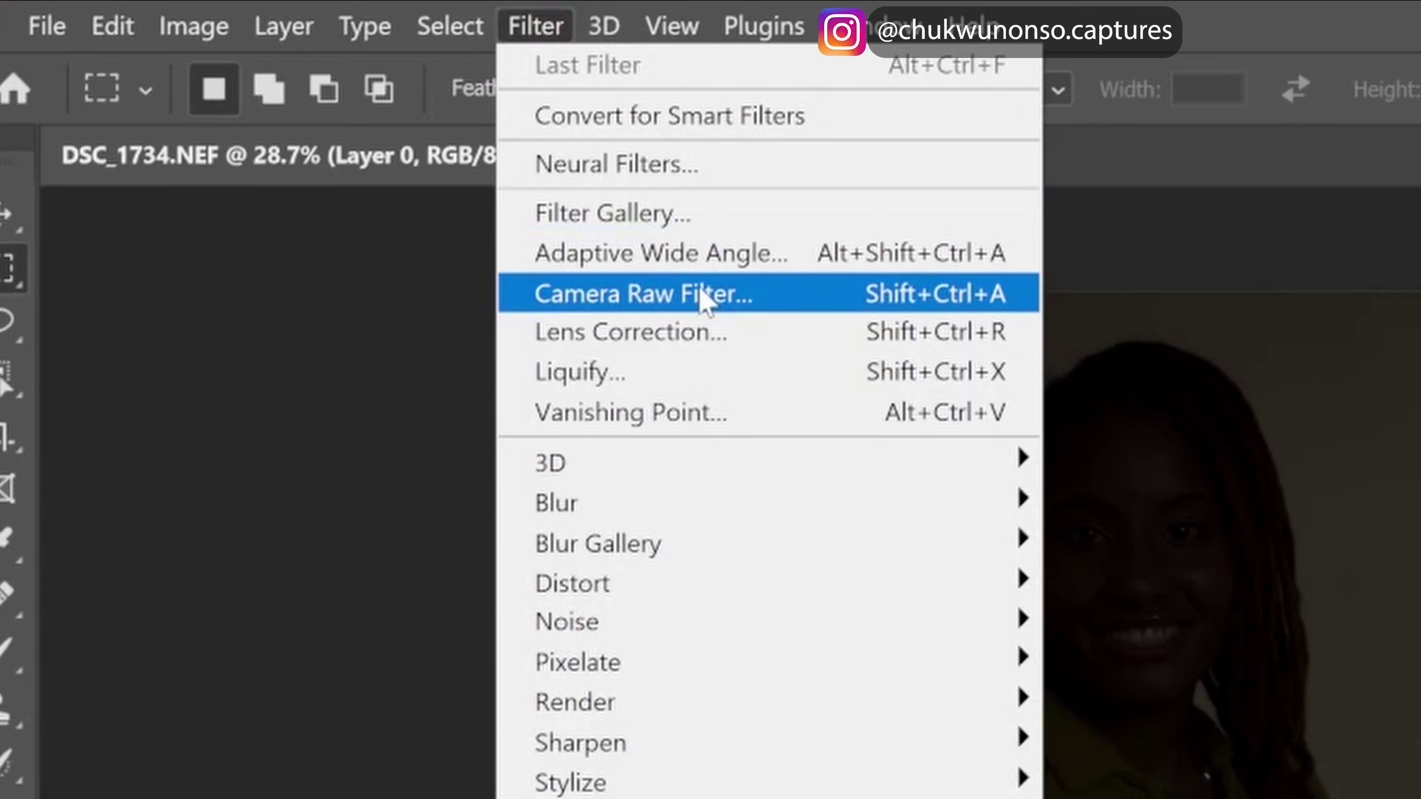
left_click(675, 309)
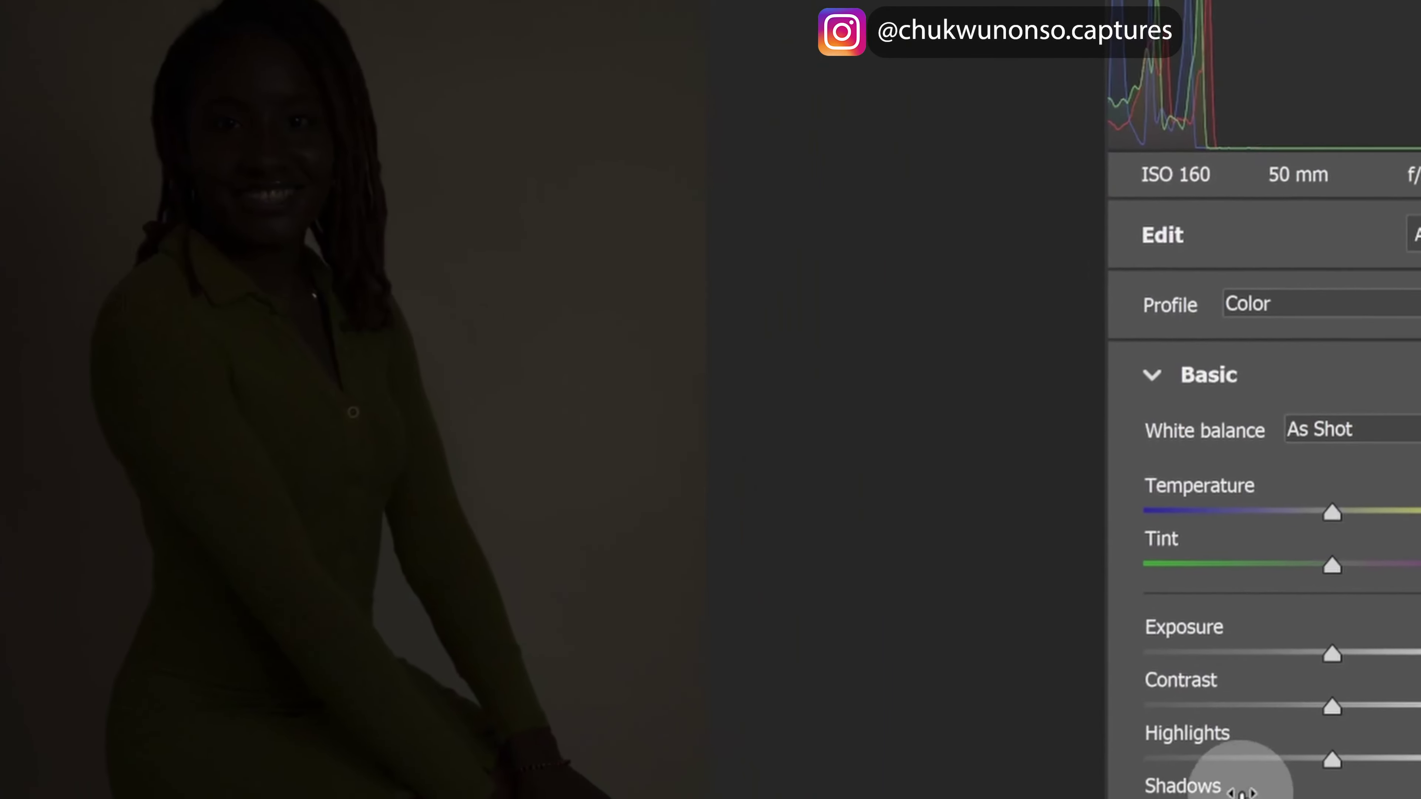
Raise the NEF's Shadows to +100 and Exposure to +3.95 in Camera Raw.
left_click_drag(1139, 725, 1379, 711)
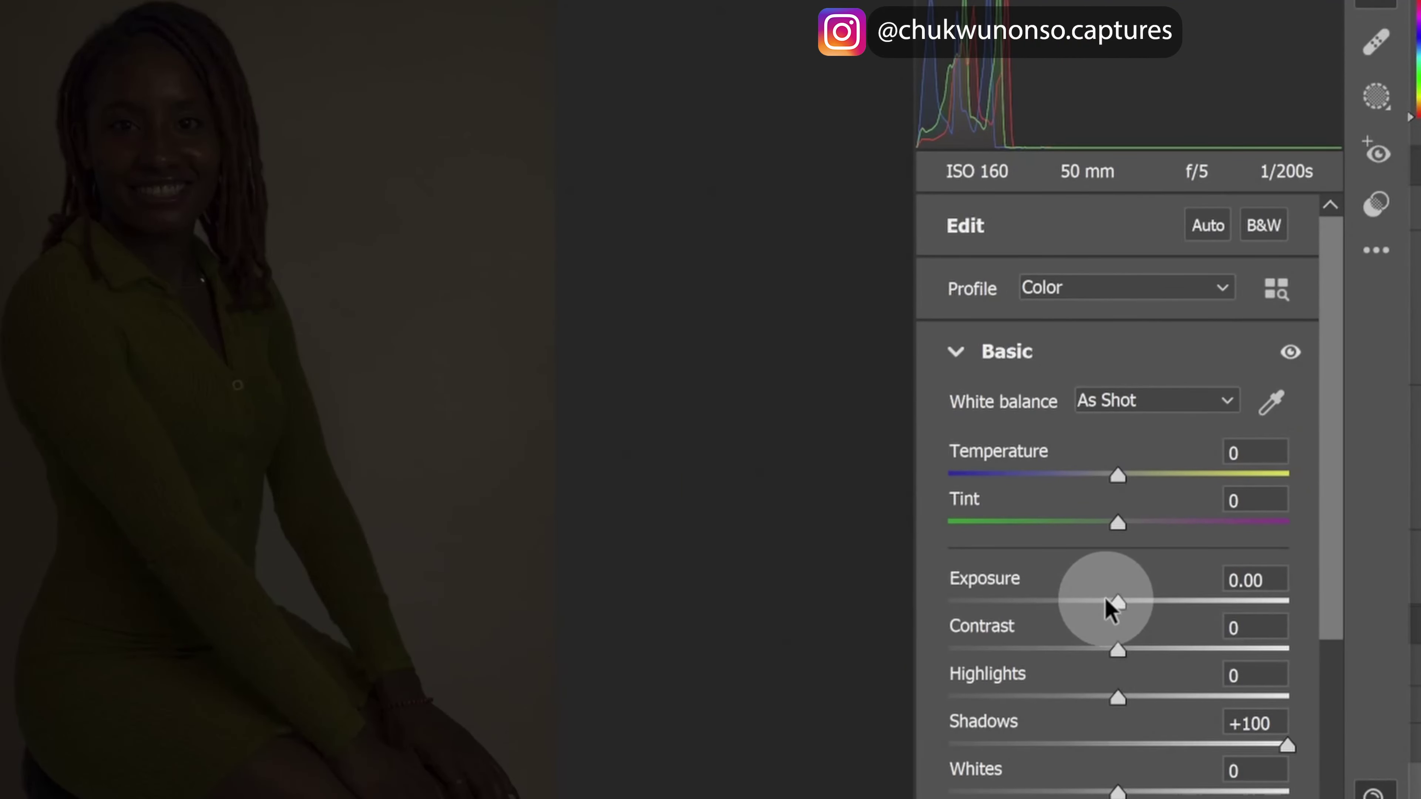
left_click_drag(1111, 603, 1234, 605)
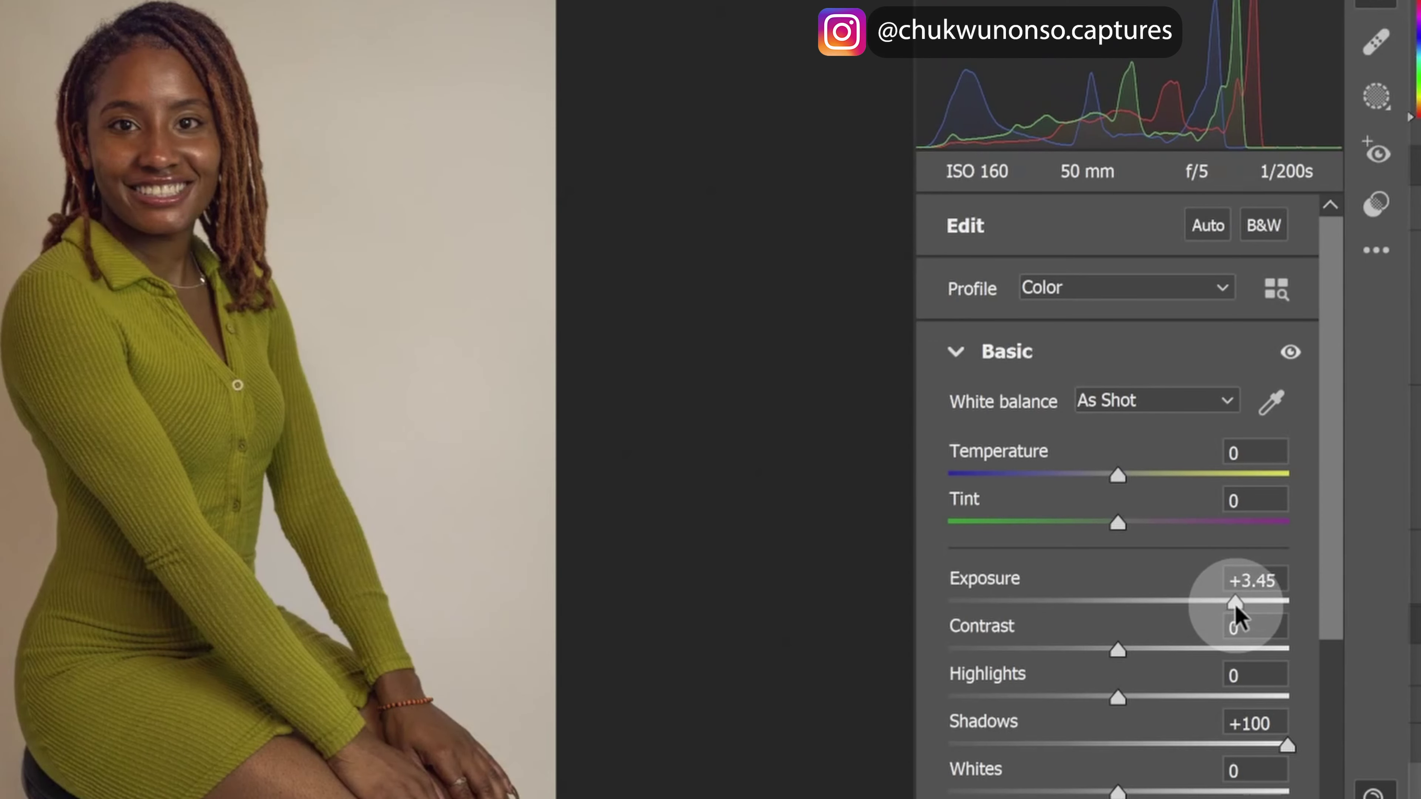
left_click_drag(1236, 604, 1243, 605)
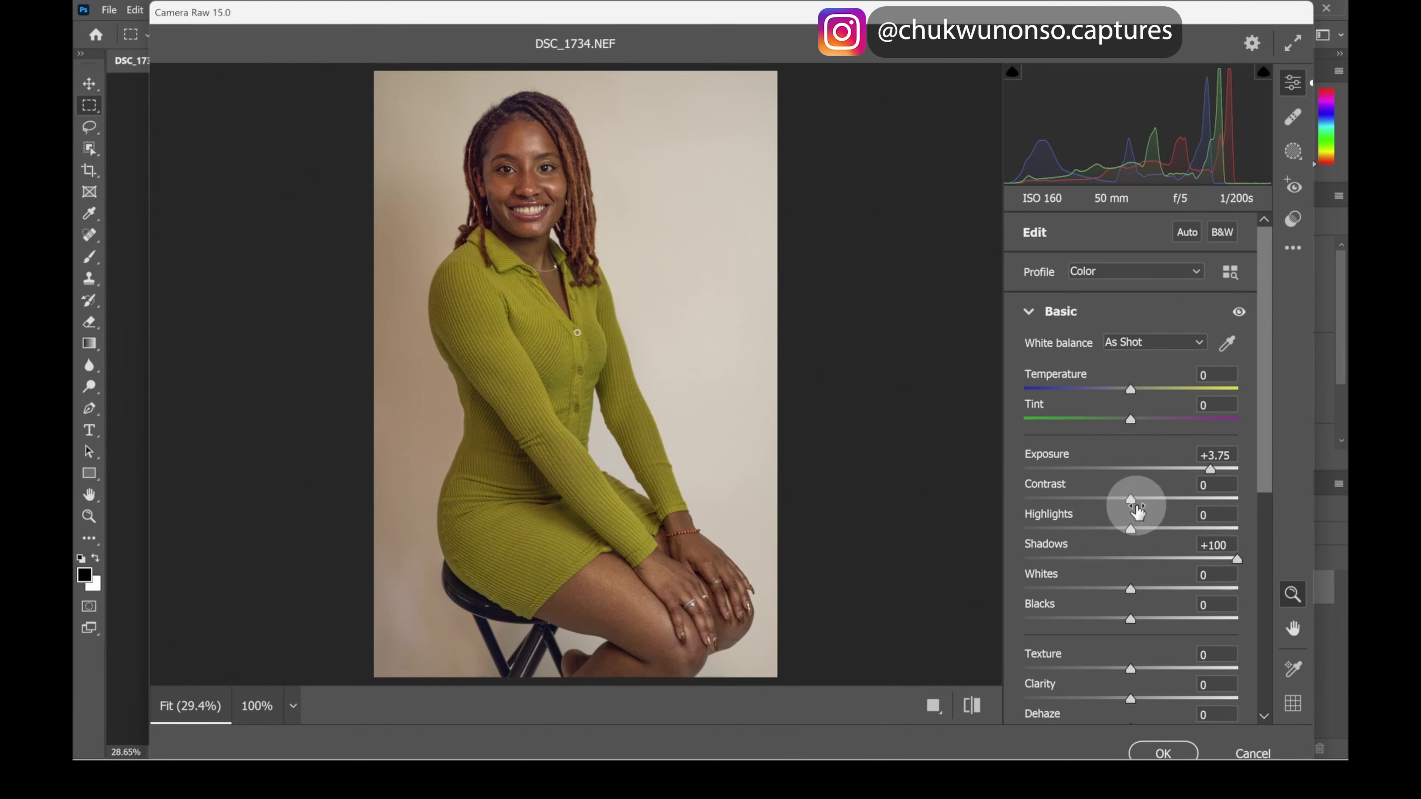
left_click_drag(1207, 471, 1215, 469)
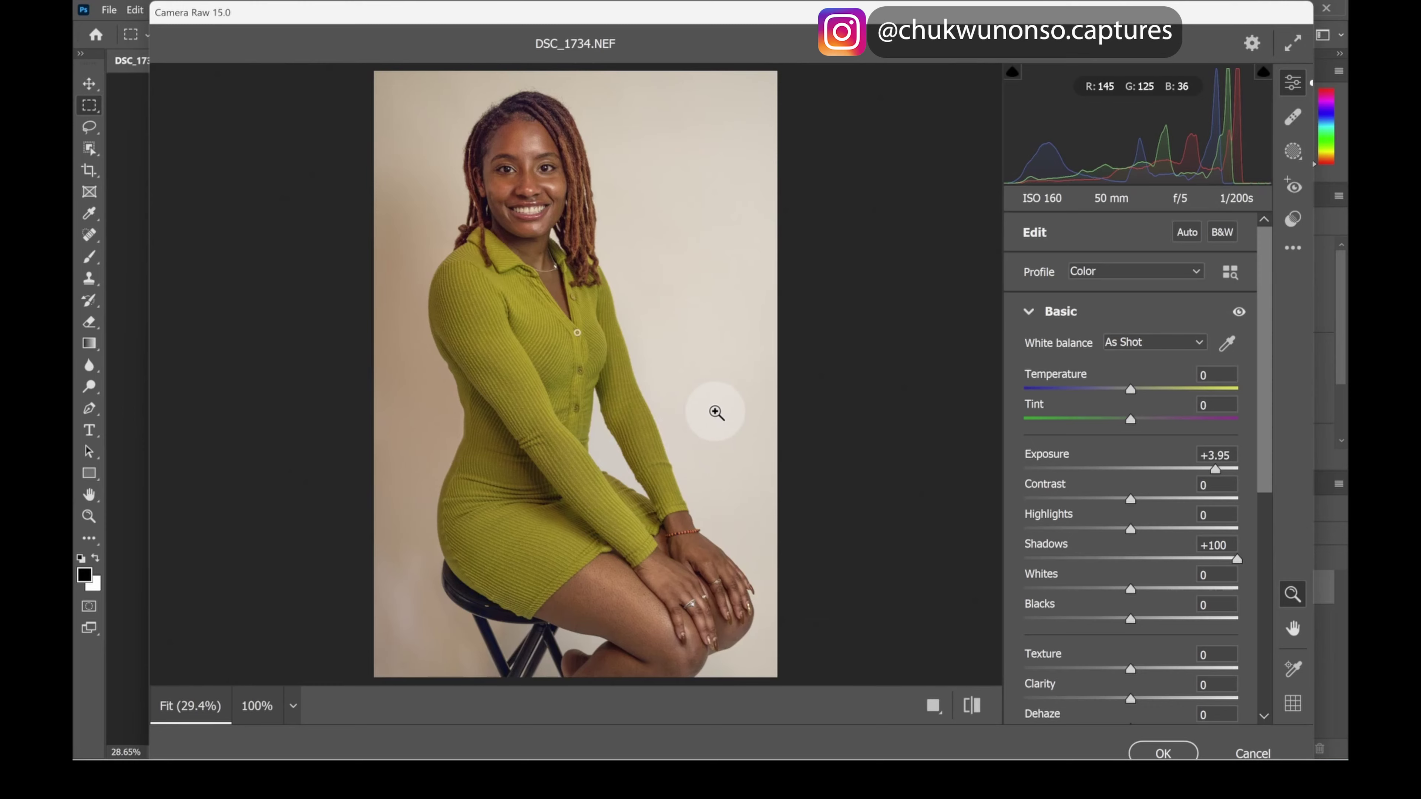
left_click(1163, 753)
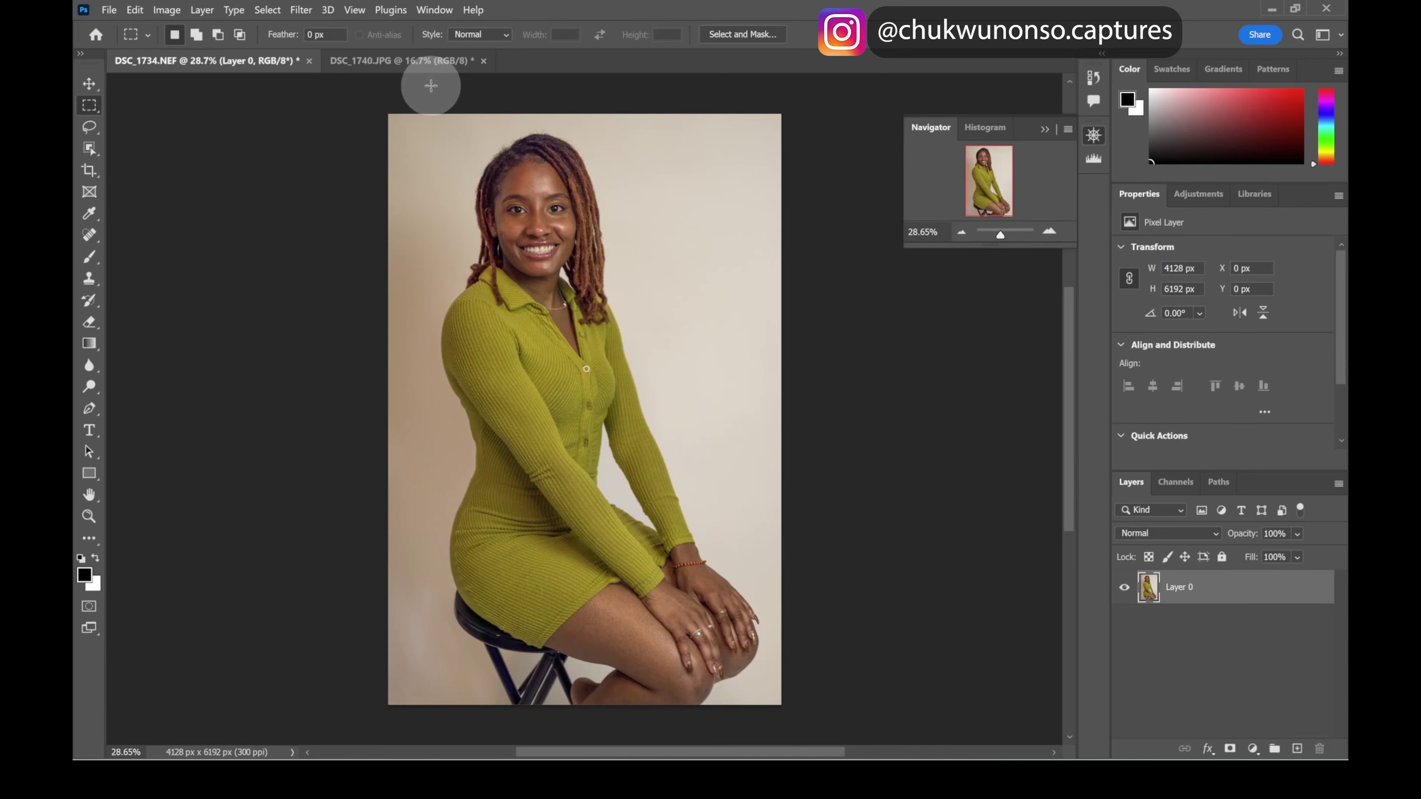
left_click(394, 62)
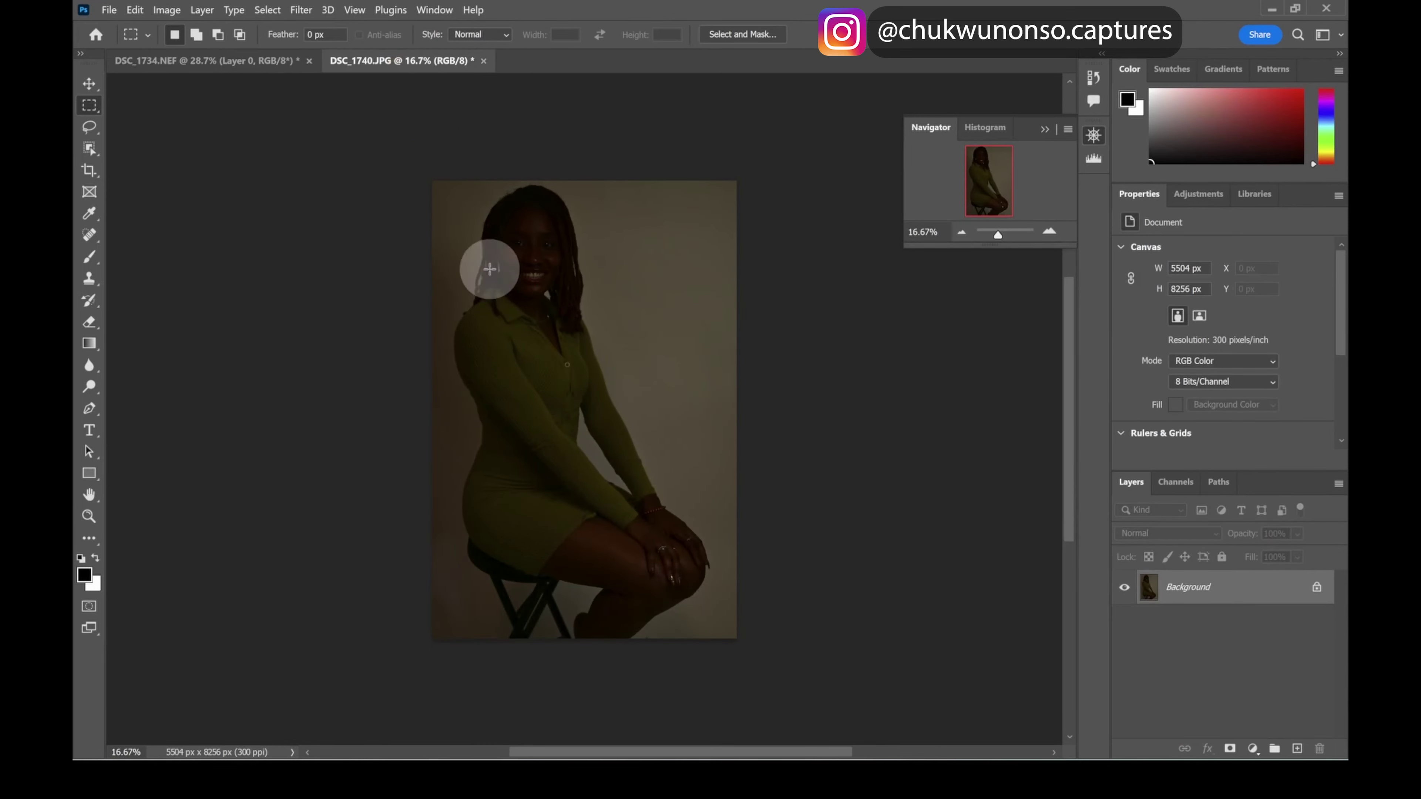
Adjust the Navigator zoom on the dark DSC_1740.JPG portrait.
left_click_drag(995, 235, 999, 230)
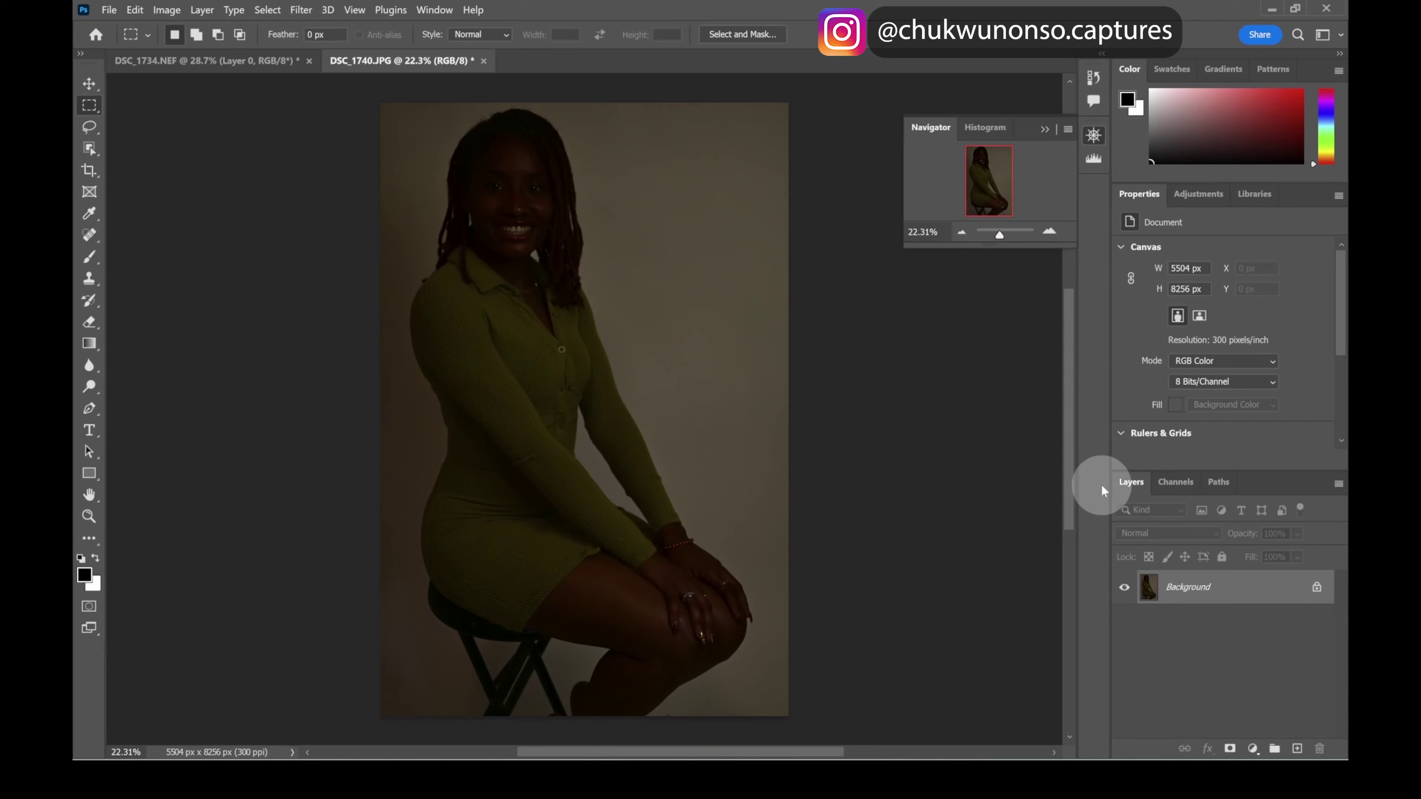
double_click(1275, 595)
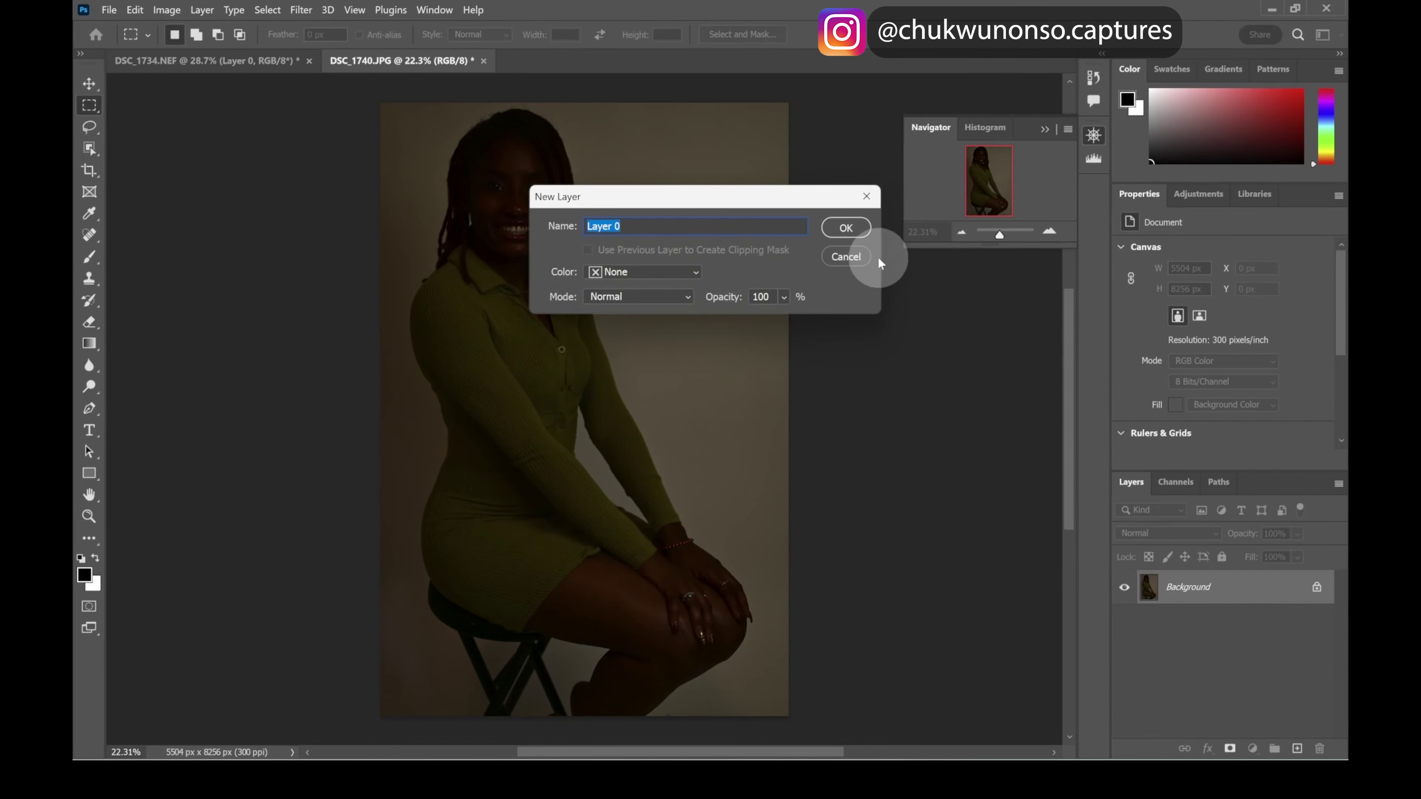
left_click(846, 227)
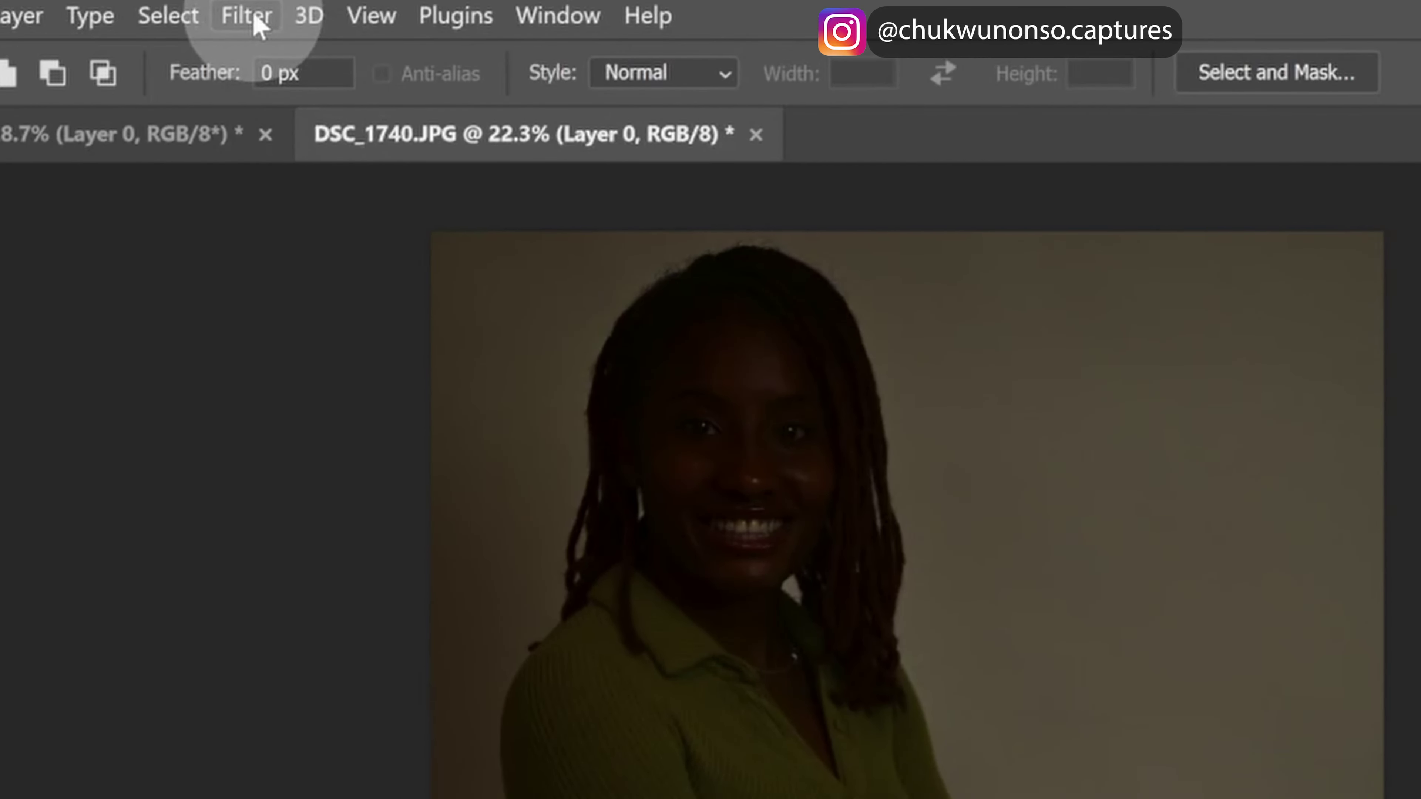
left_click(256, 23)
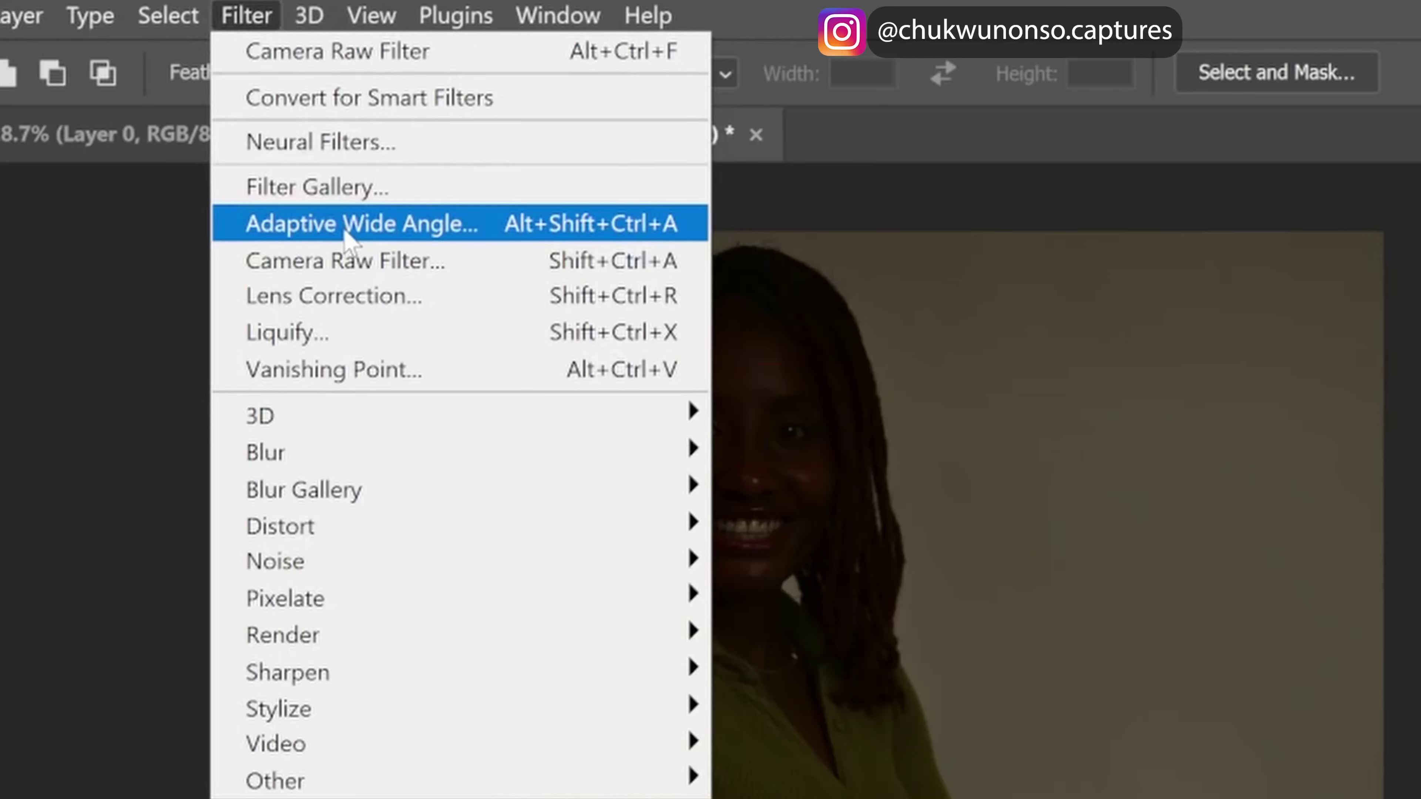
Open the Camera Raw Filter on DSC_1740.JPG's Layer 0.
left_click(343, 263)
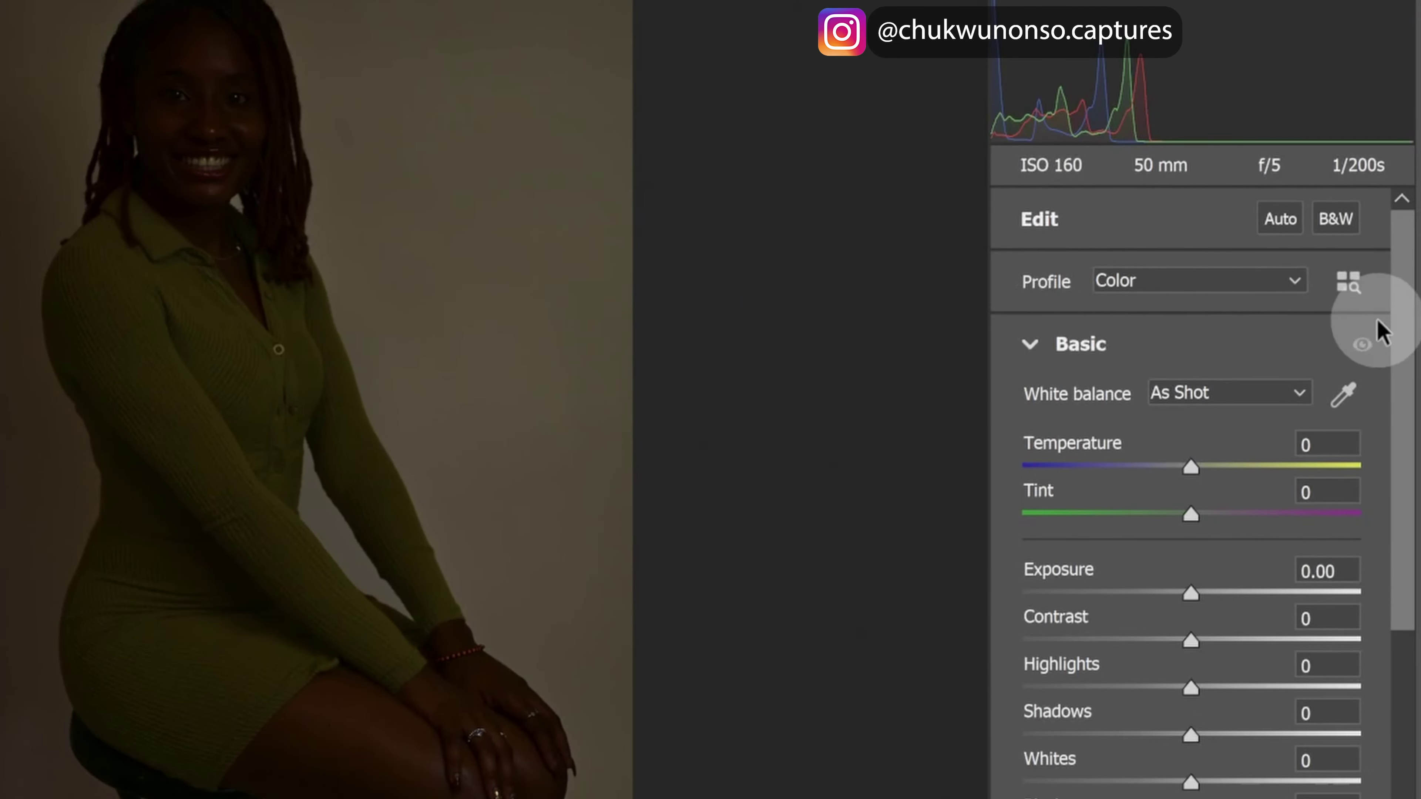
left_click_drag(1188, 736, 1235, 734)
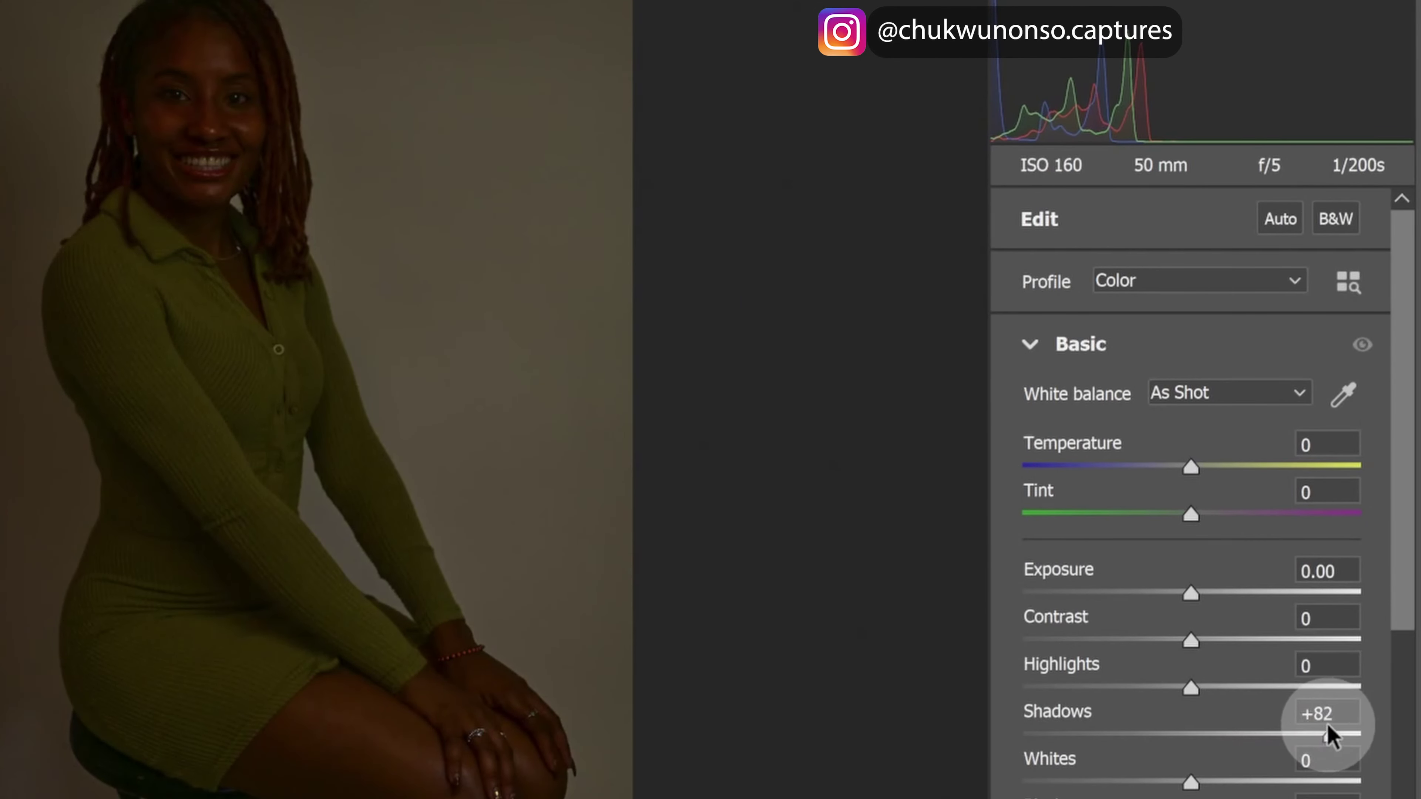
left_click_drag(1329, 737, 1357, 730)
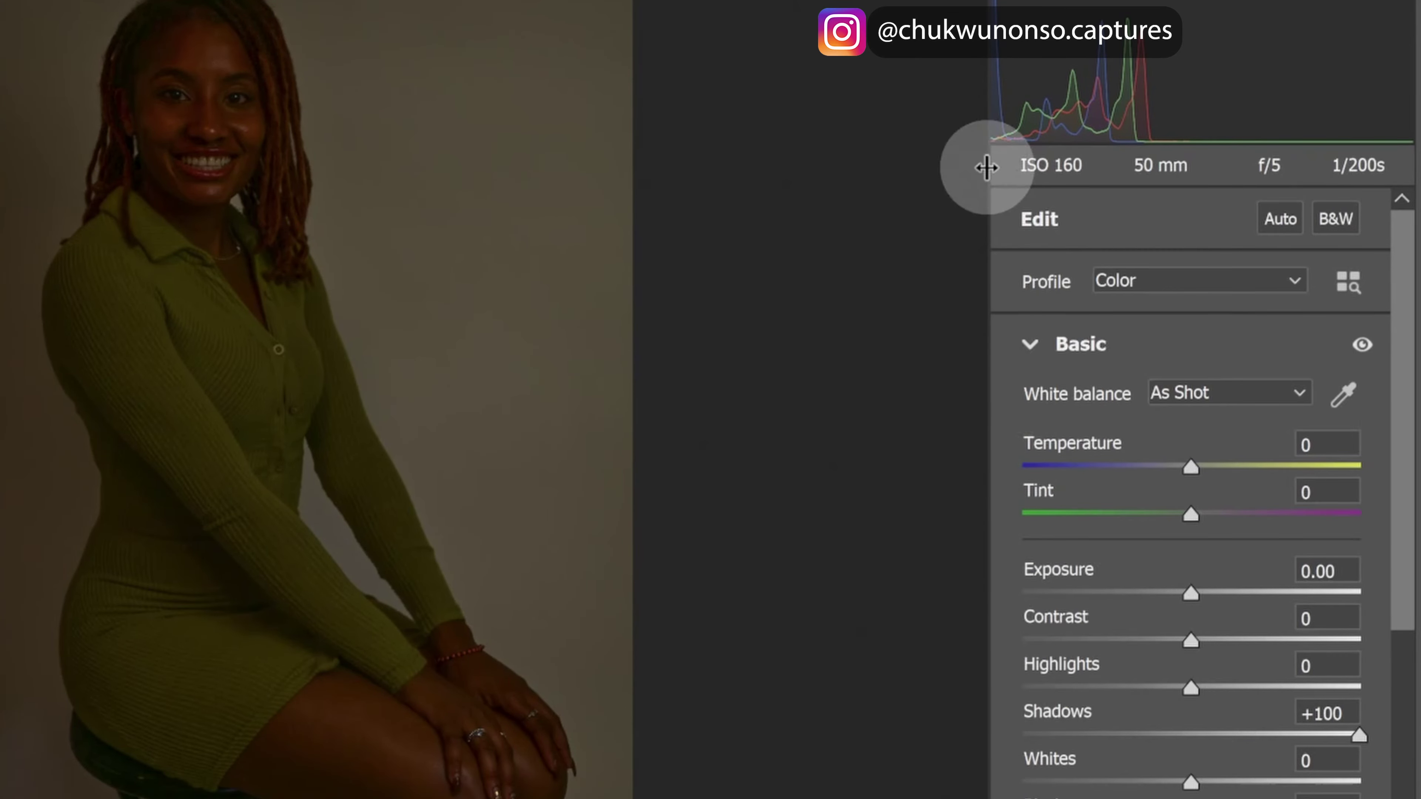
Bring the JPEG's Camera Raw Exposure up to +2.50.
left_click_drag(1196, 592, 1274, 591)
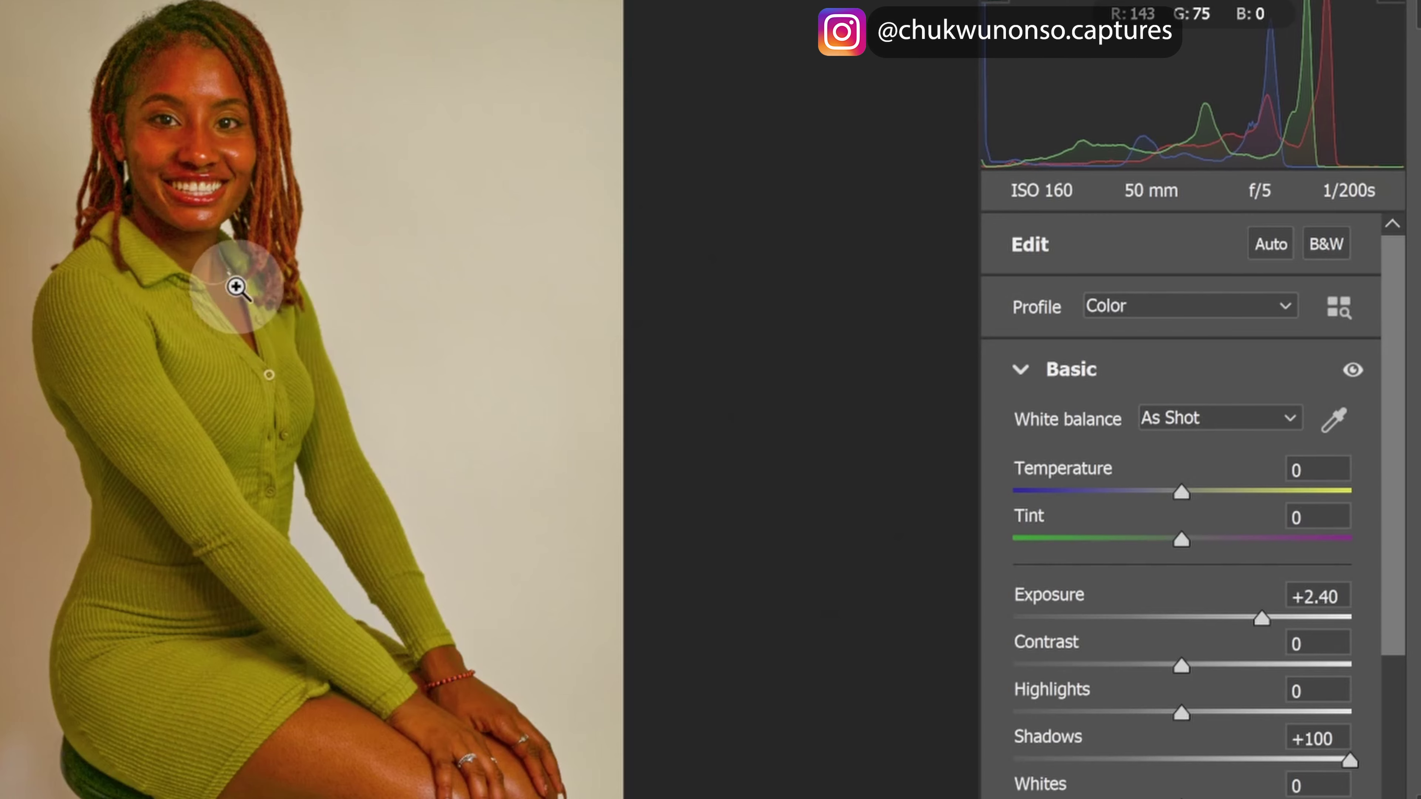
mouse_move(1260, 621)
left_mouse_down()
mouse_move(1273, 625)
mouse_move(1262, 628)
left_mouse_up()
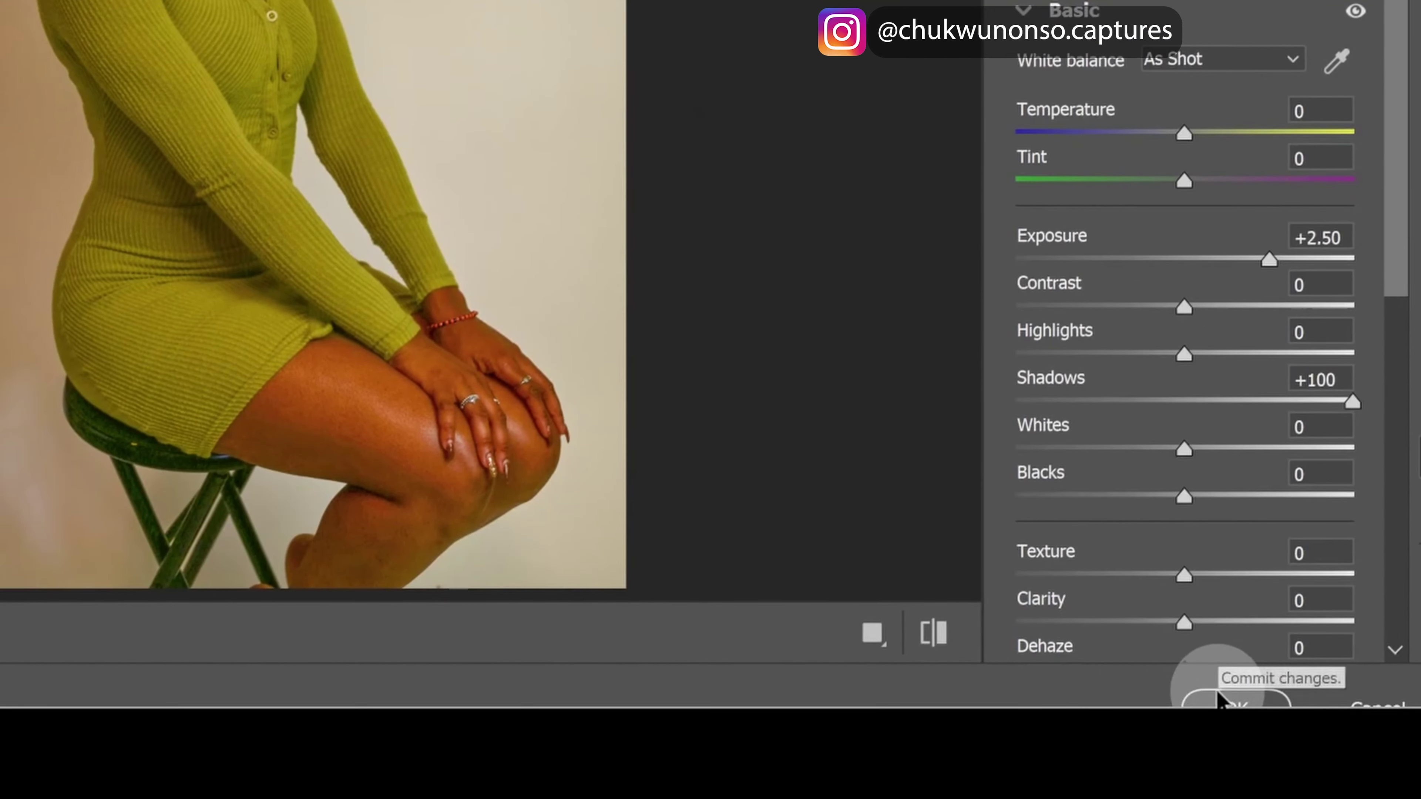
Apply the JPEG's Camera Raw edits, switch to the NEF, and float the JPEG window over it.
left_click(1218, 699)
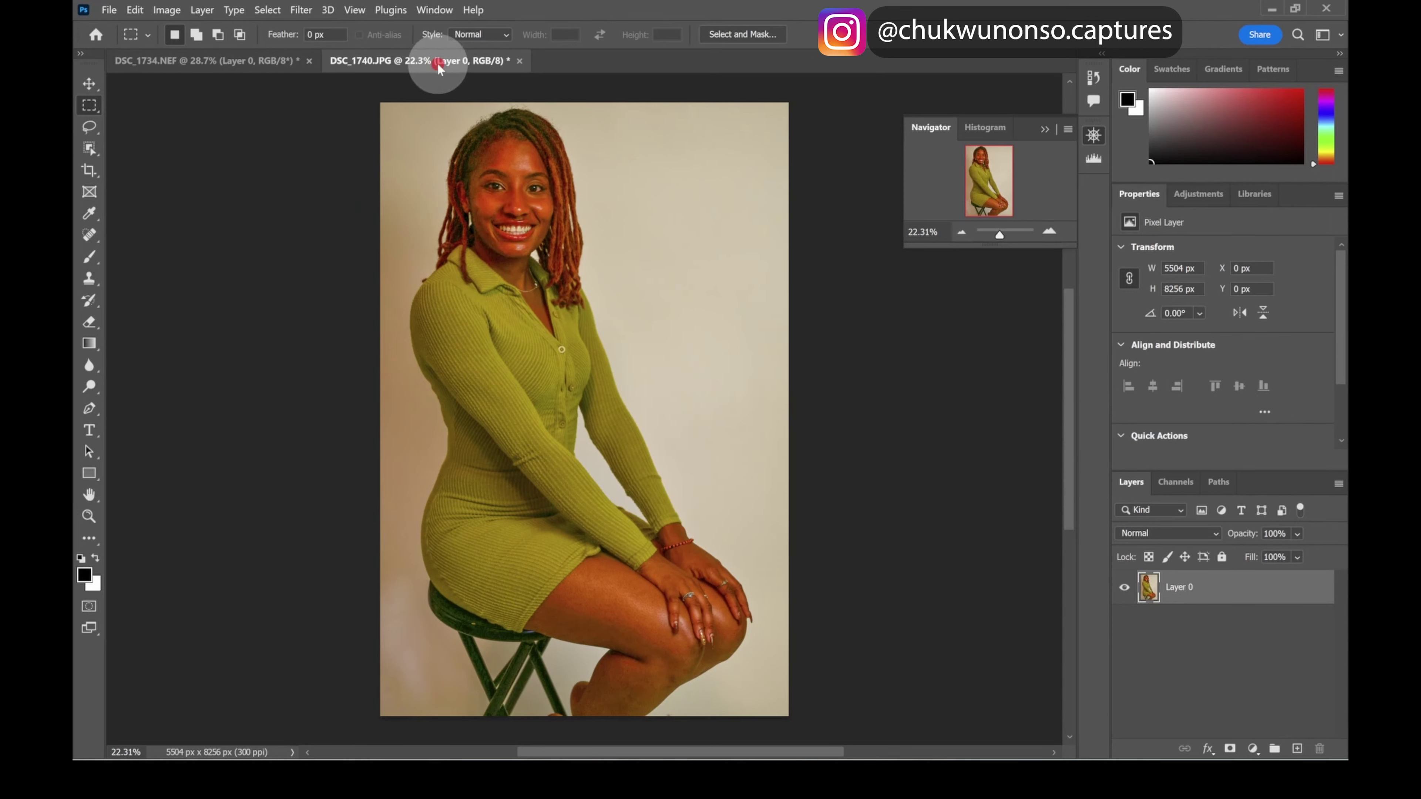
left_click(267, 62)
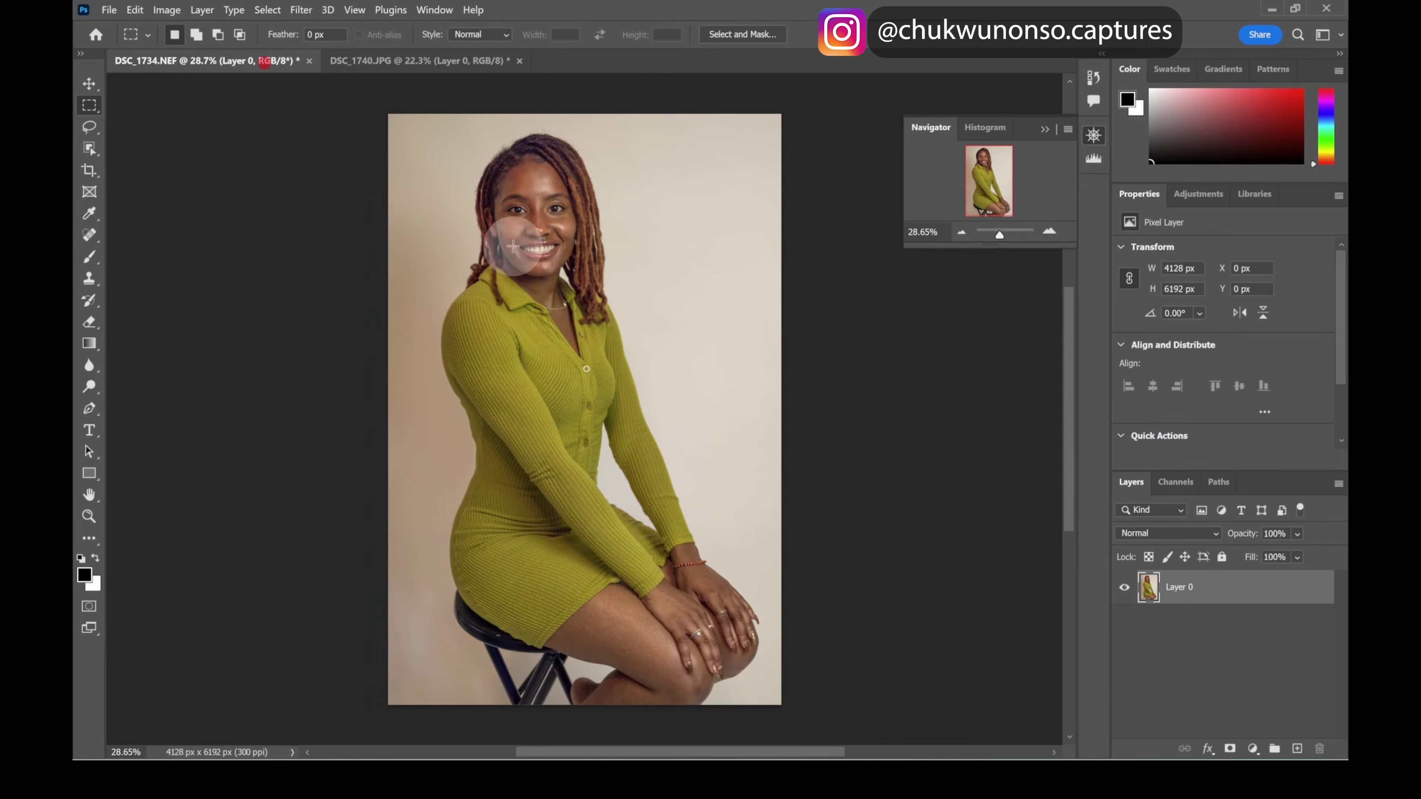
left_click(422, 59)
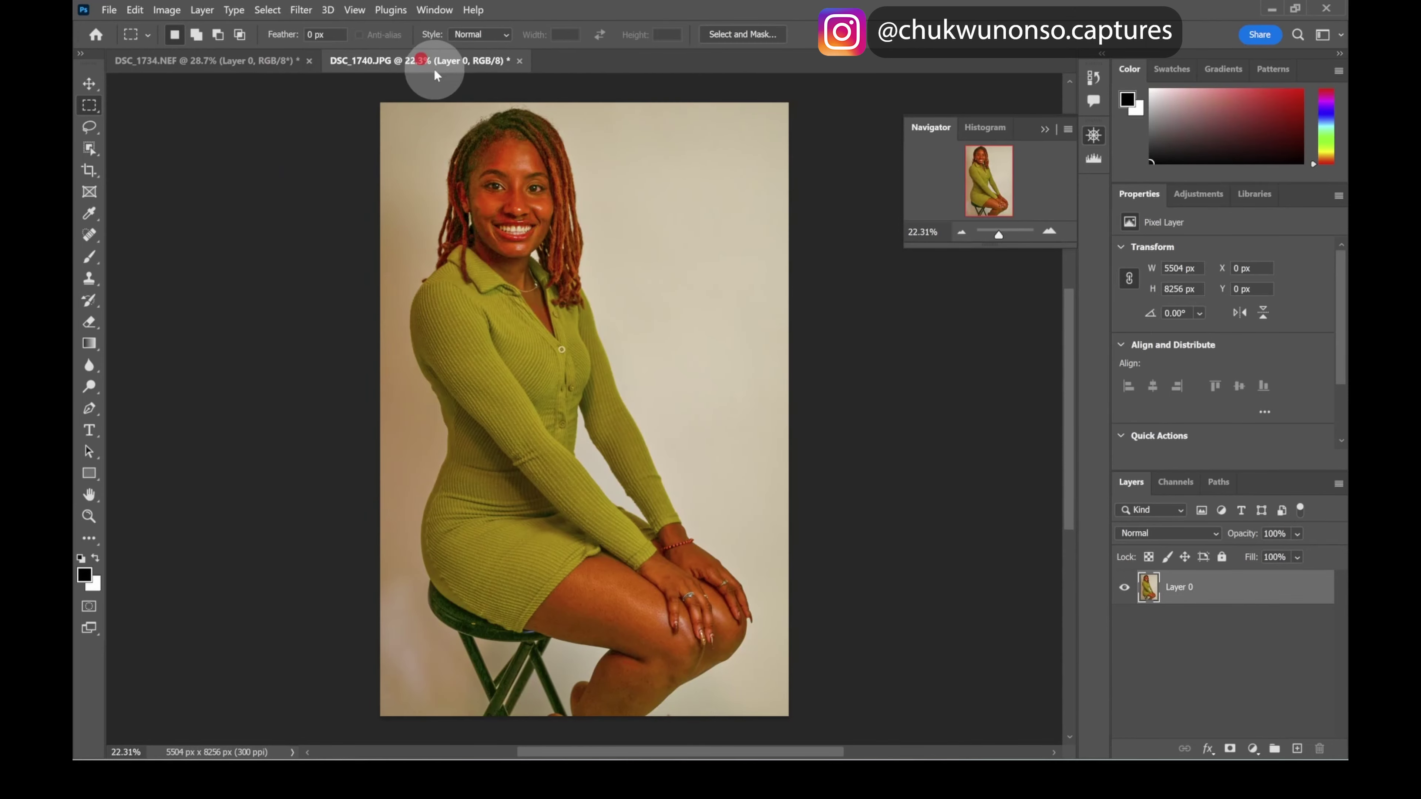
left_click(266, 66)
left_click_drag(407, 62, 861, 120)
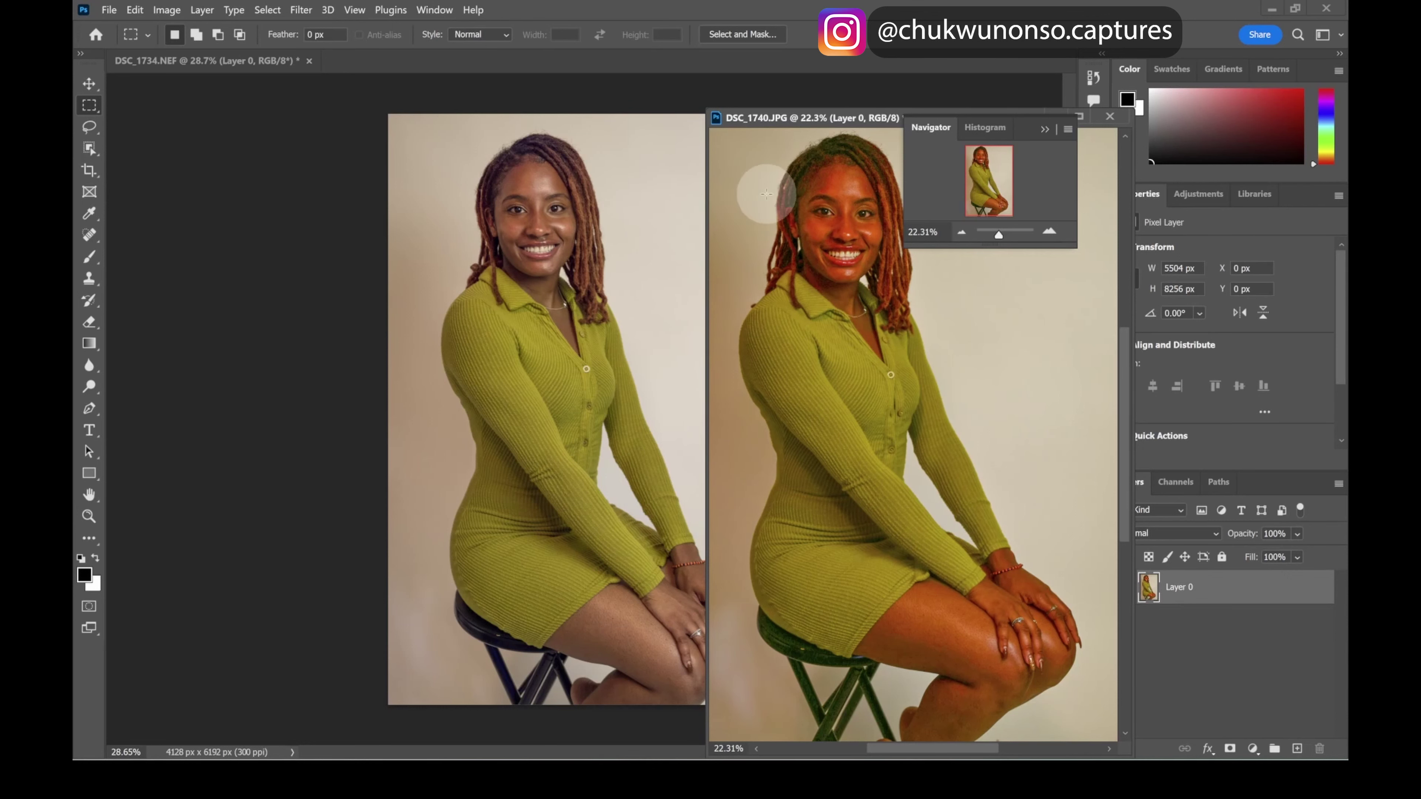
left_click_drag(759, 128, 534, 61)
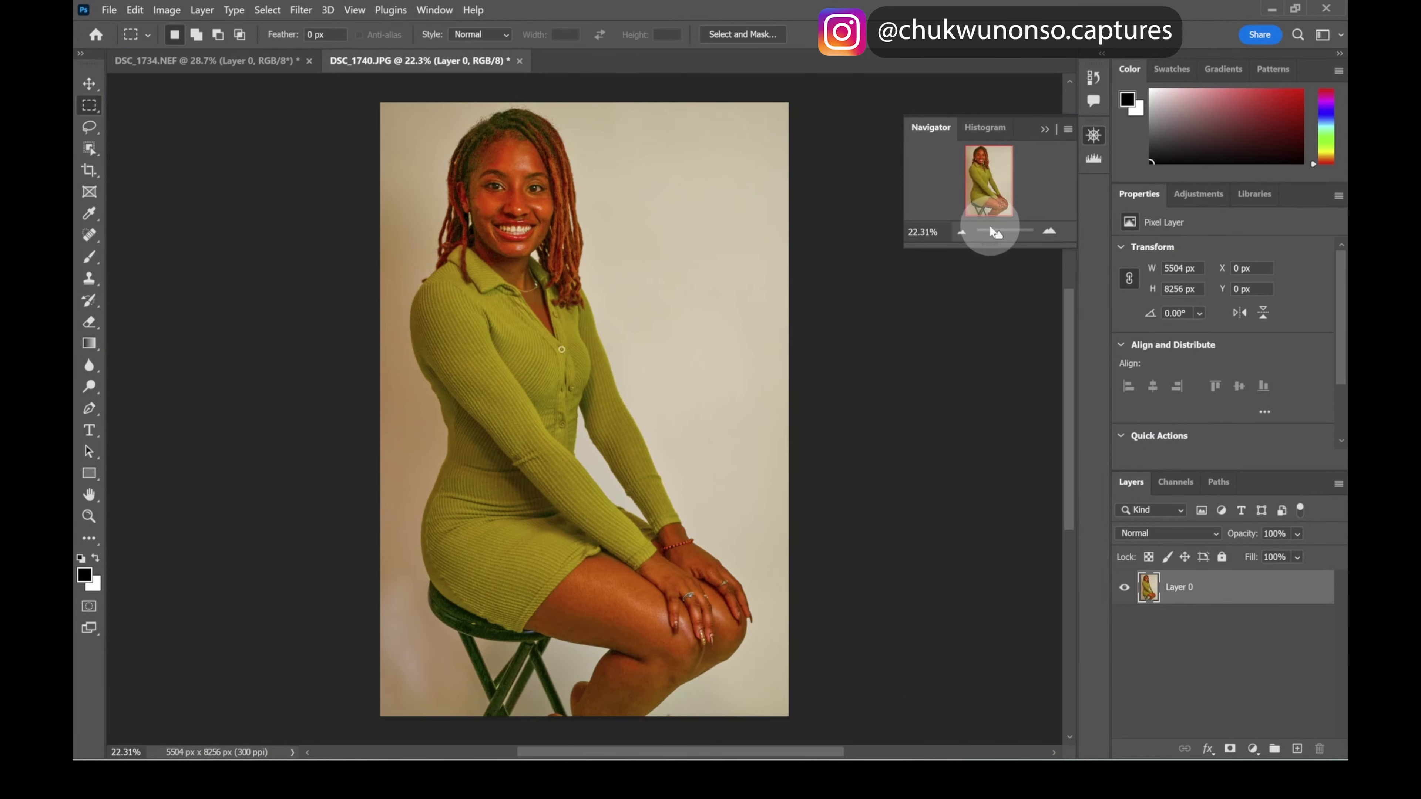
Zoom the JPEG to about 212% on the collar, compare with the NEF, then zoom back out.
left_click_drag(996, 230, 971, 183)
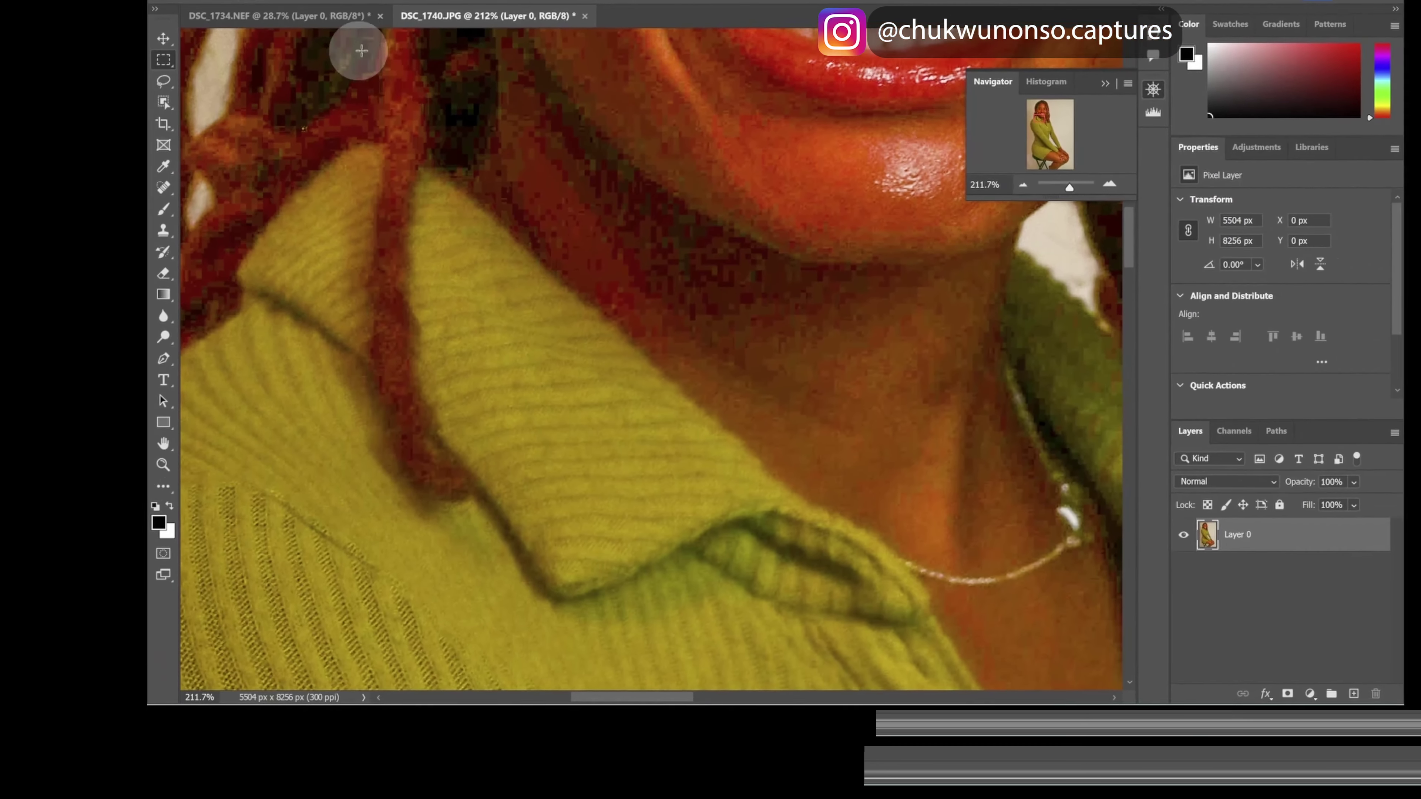
left_click(317, 25)
scroll(1032, 136, "up", 5)
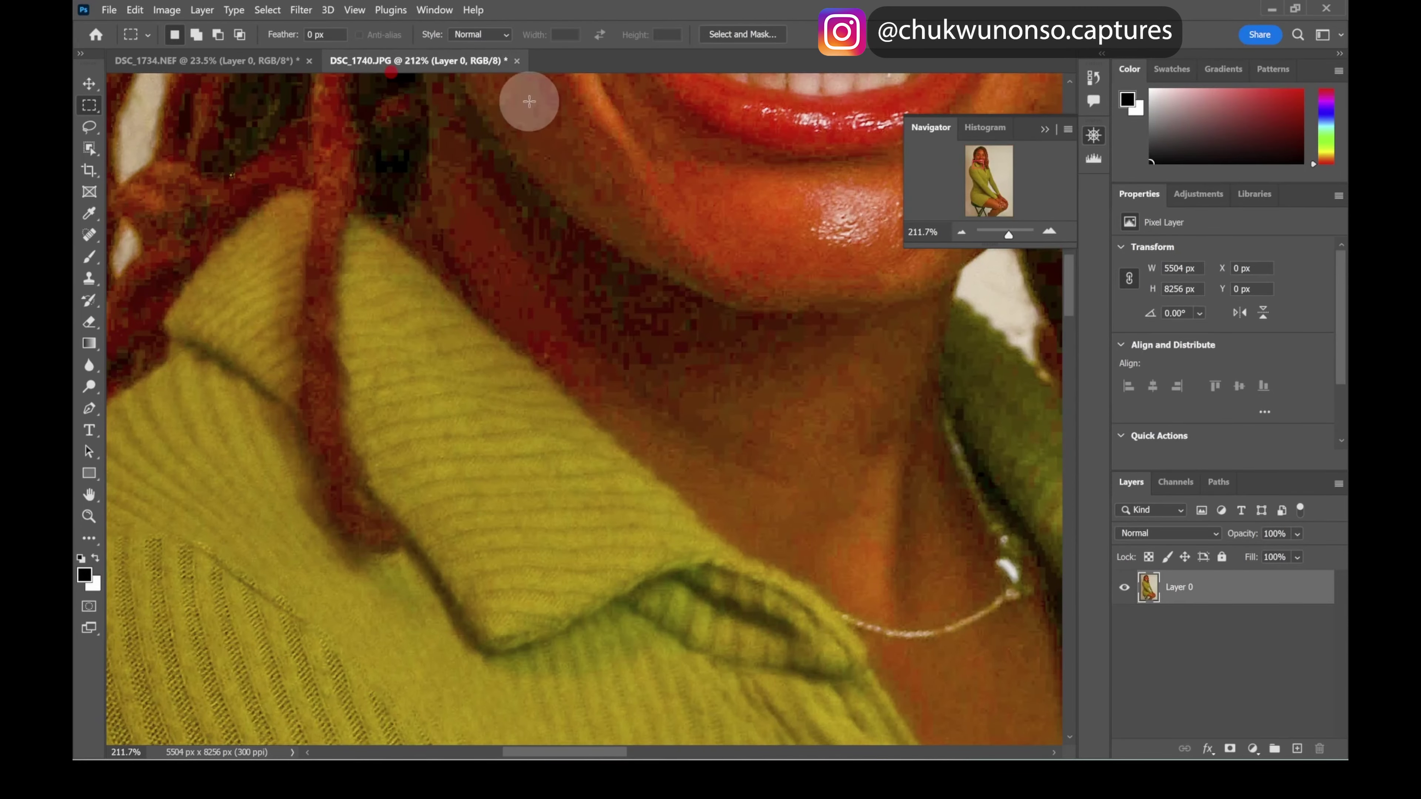
left_click(998, 237)
left_click_drag(997, 238, 1000, 235)
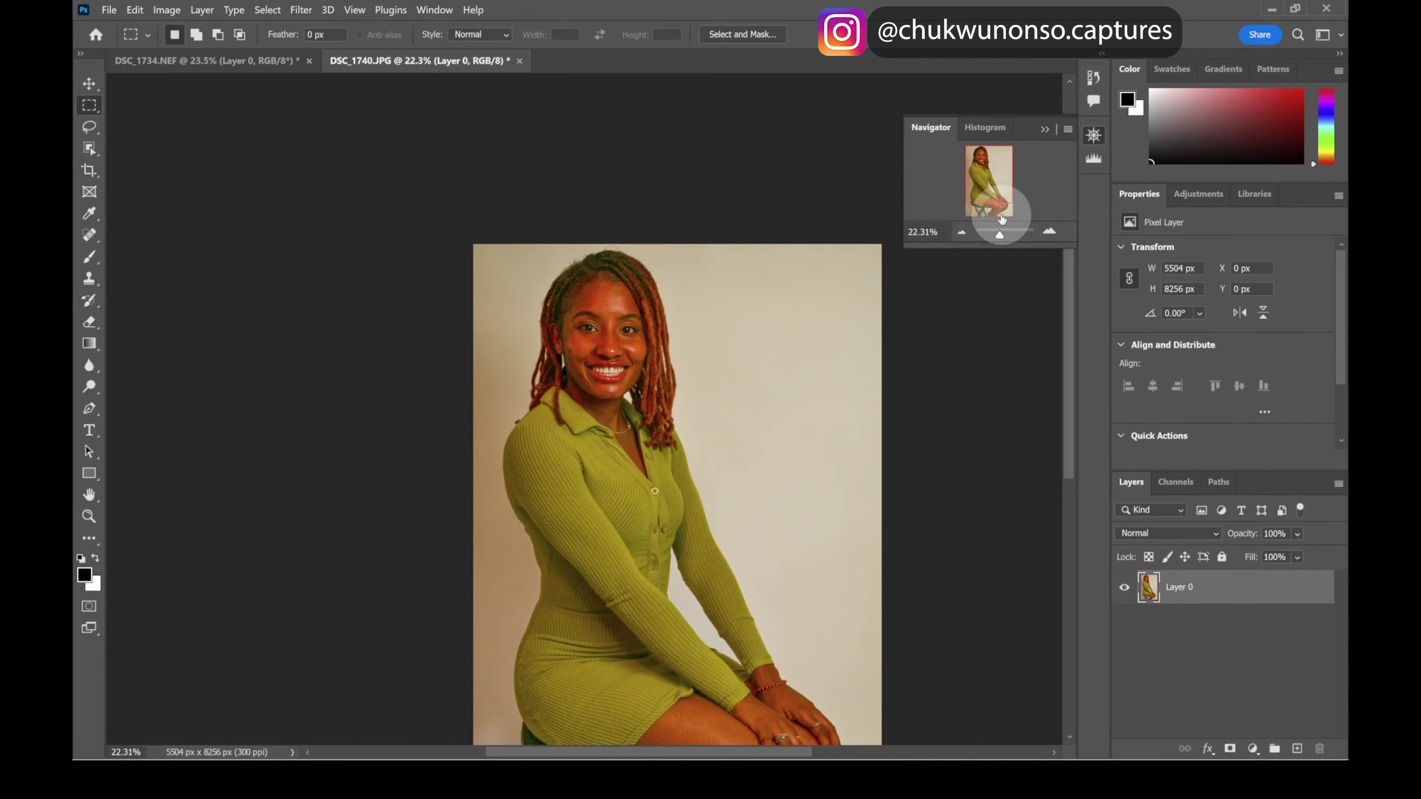
Move the JPEG portrait higher and zoom out to 17.38% to leave room beside it.
left_click_drag(1004, 187, 1008, 199)
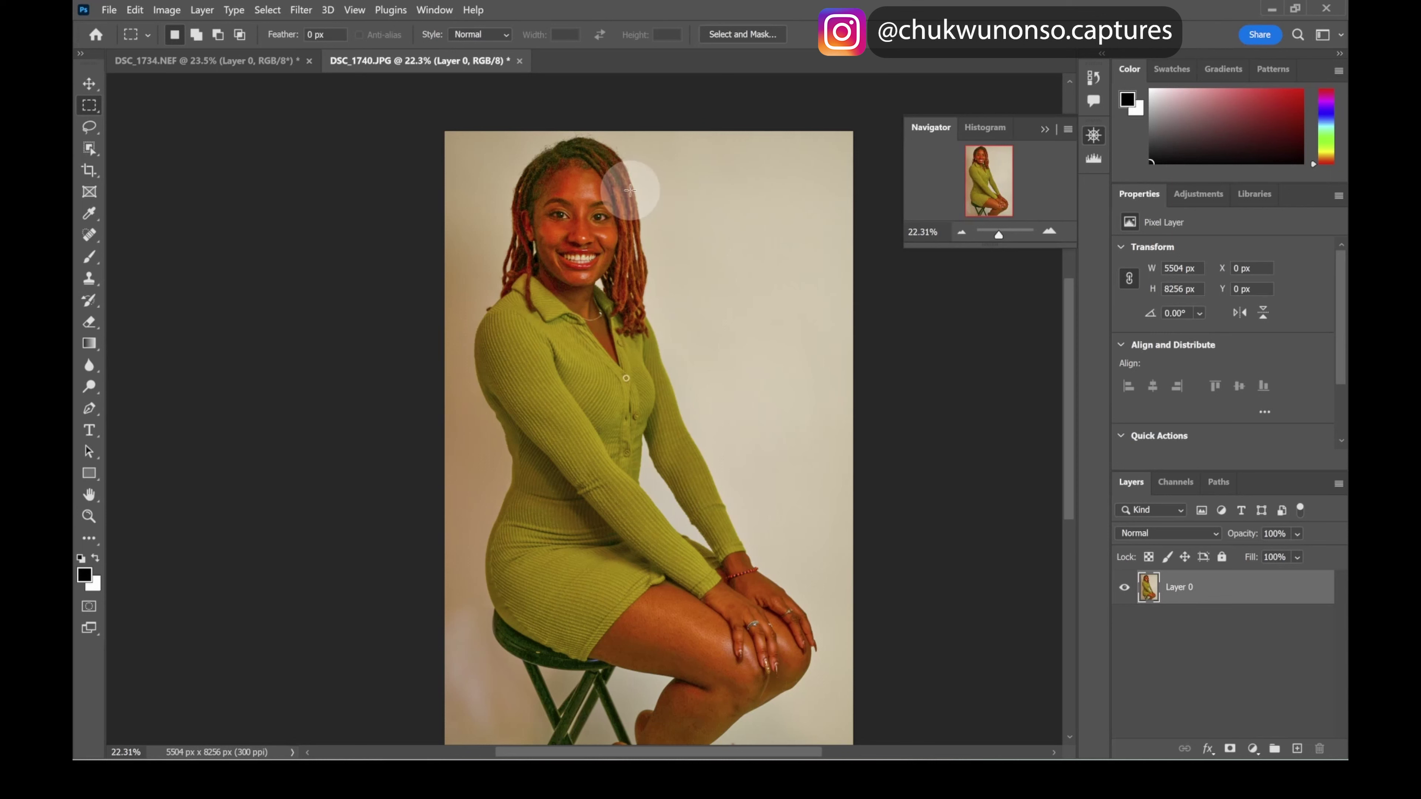
left_click_drag(998, 236, 1000, 237)
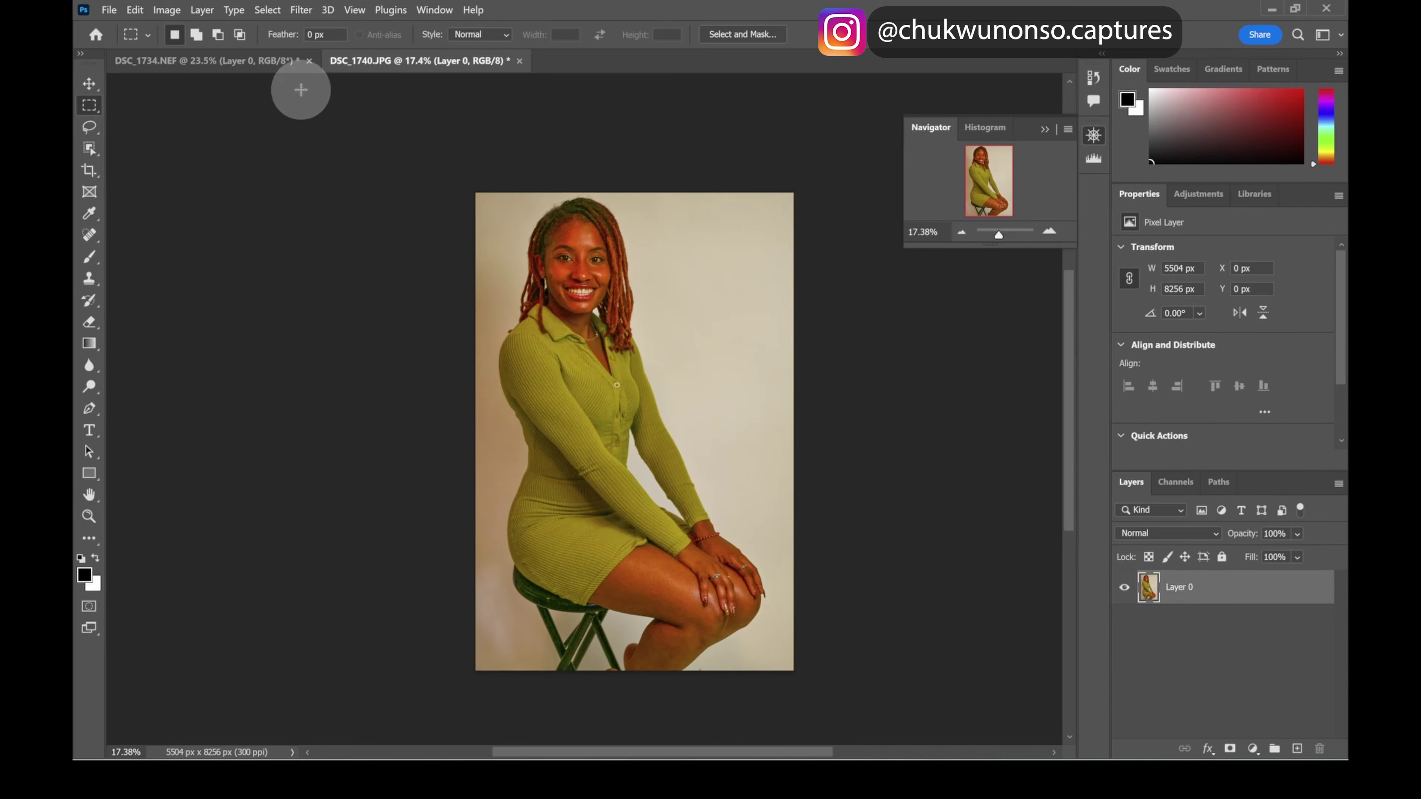
Place DSC_1734.NEF in its own floating window left of the JPEG portrait.
left_click_drag(285, 61, 354, 174)
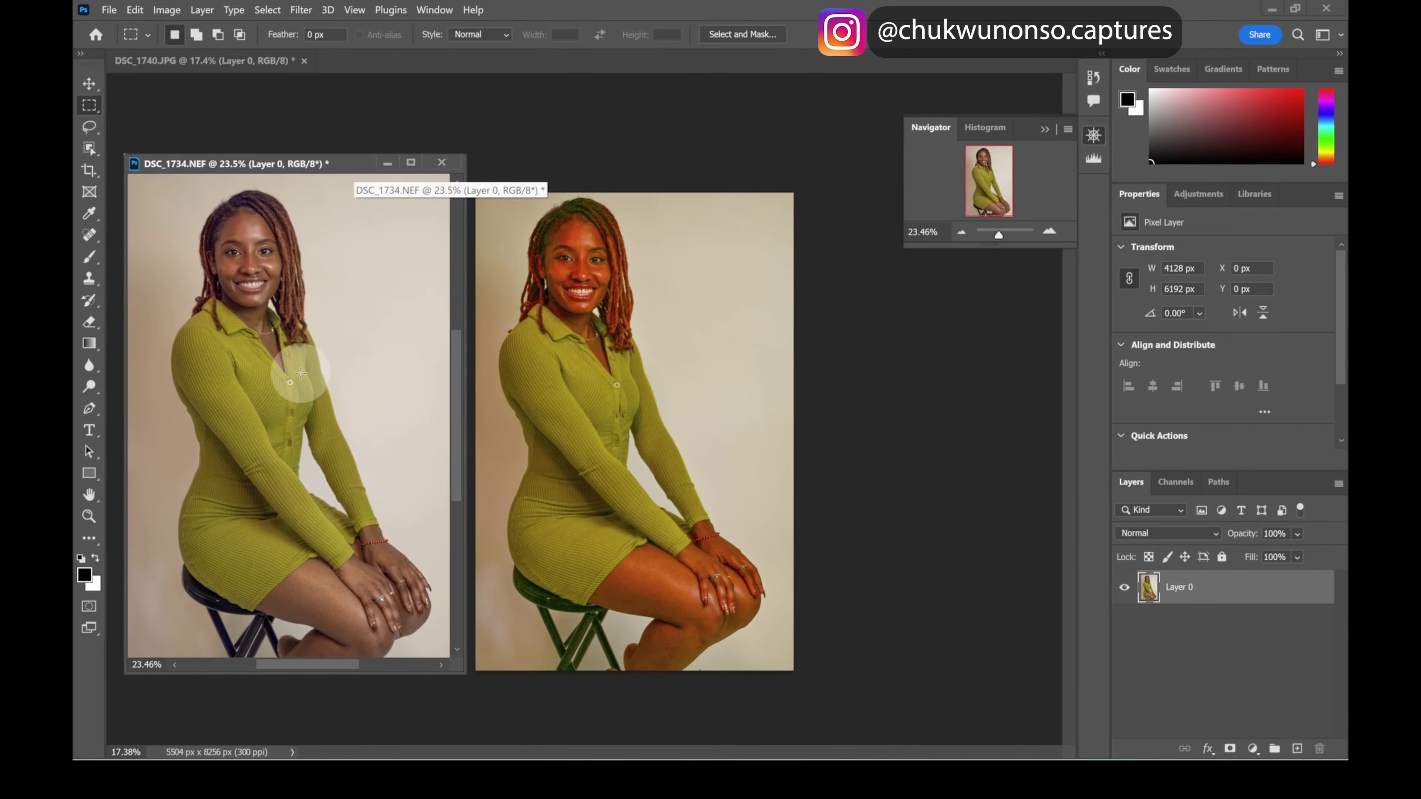